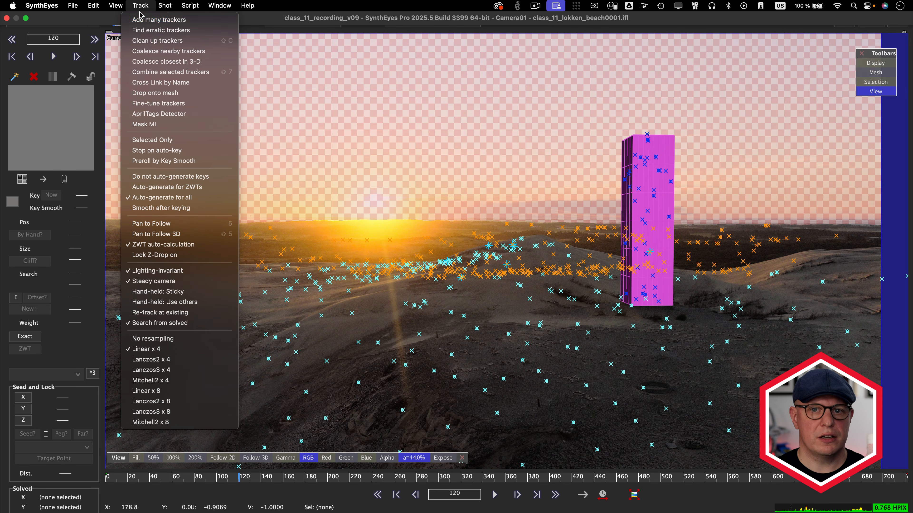
Open Add Many Trackers and set the minimum number of frames per tracker to 35.
left_click(179, 21)
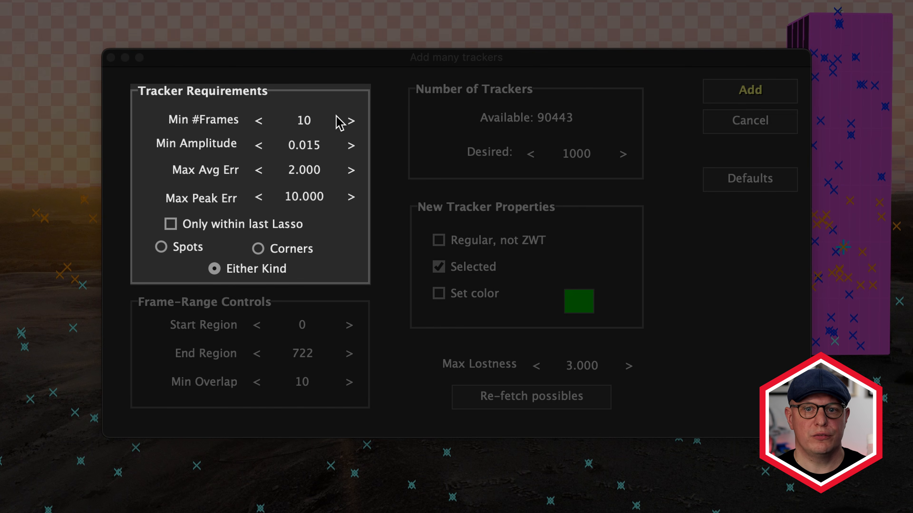
left_click(317, 122)
type("35")
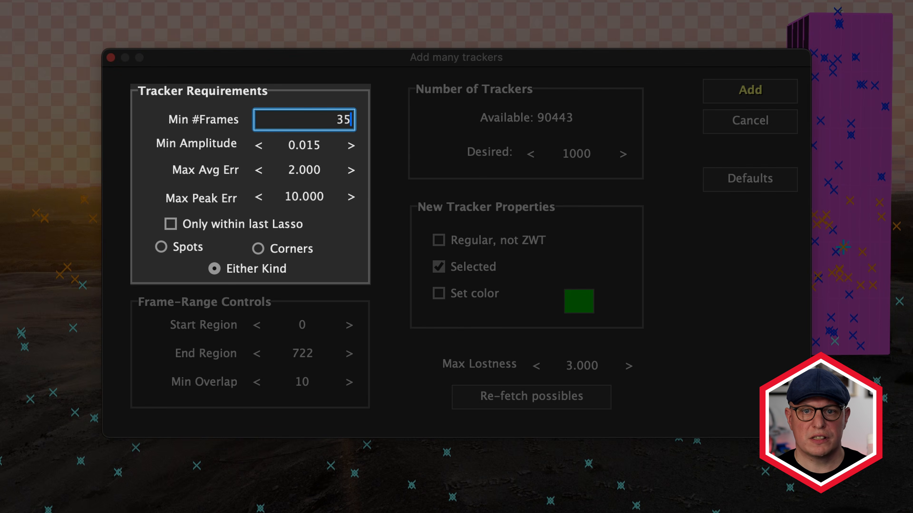
key("Tab")
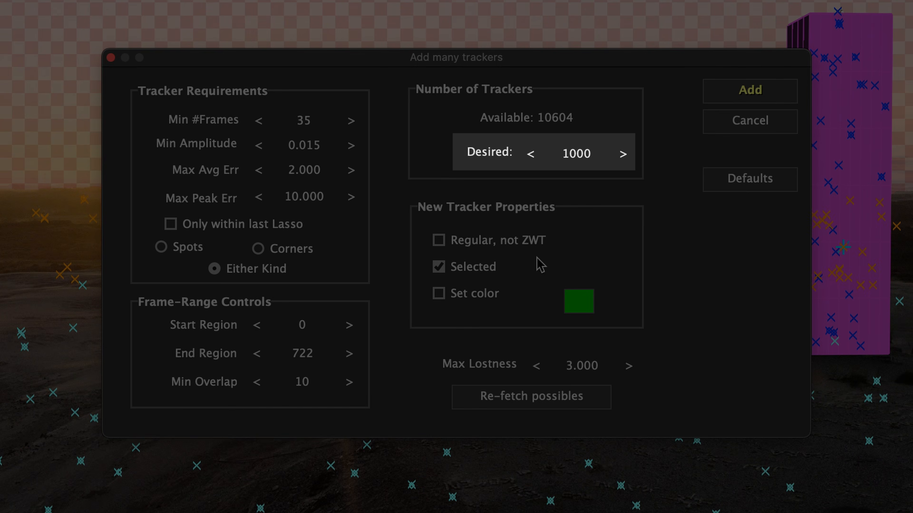
Set the desired number of new trackers to 100.
double_click(578, 154)
key("BackSpace")
type("100")
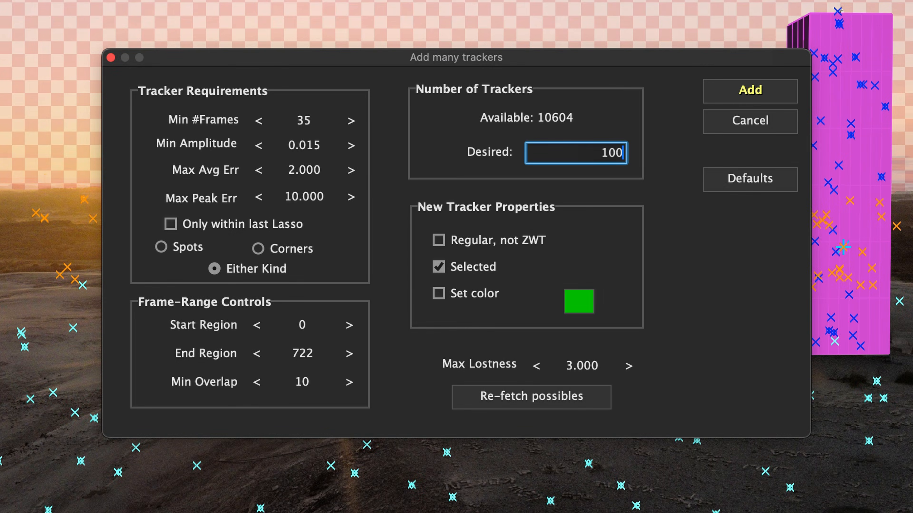
key("Return")
Enable a custom colour for the new trackers, choose dark purple, and add the 100 trackers.
left_click(485, 298)
left_click(580, 310)
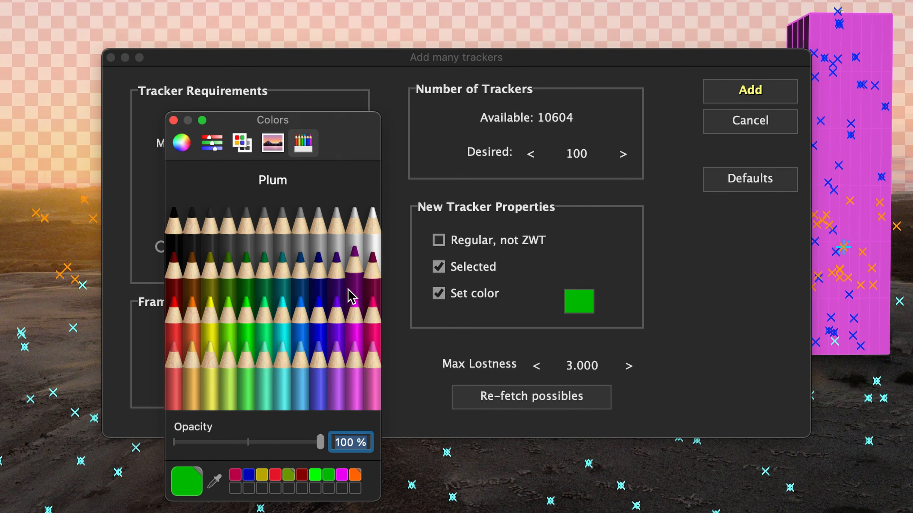
left_click(339, 295)
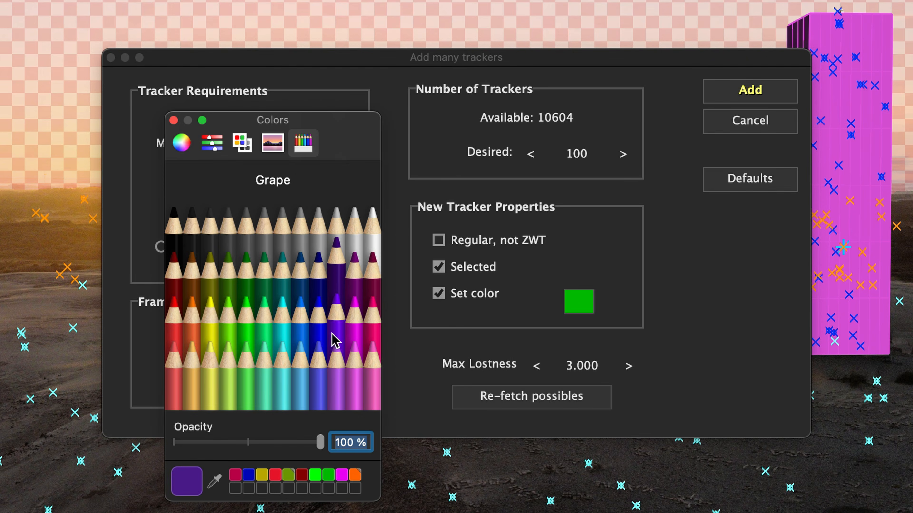
left_click(173, 120)
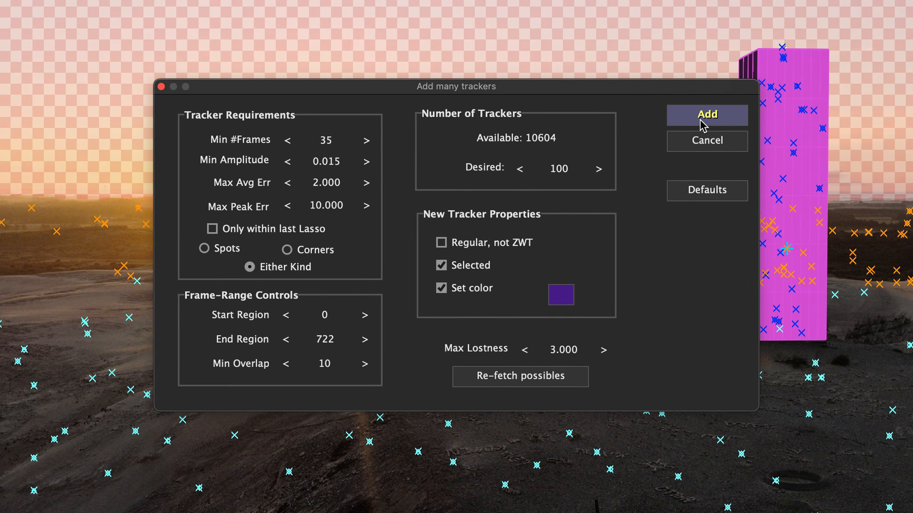
left_click(702, 122)
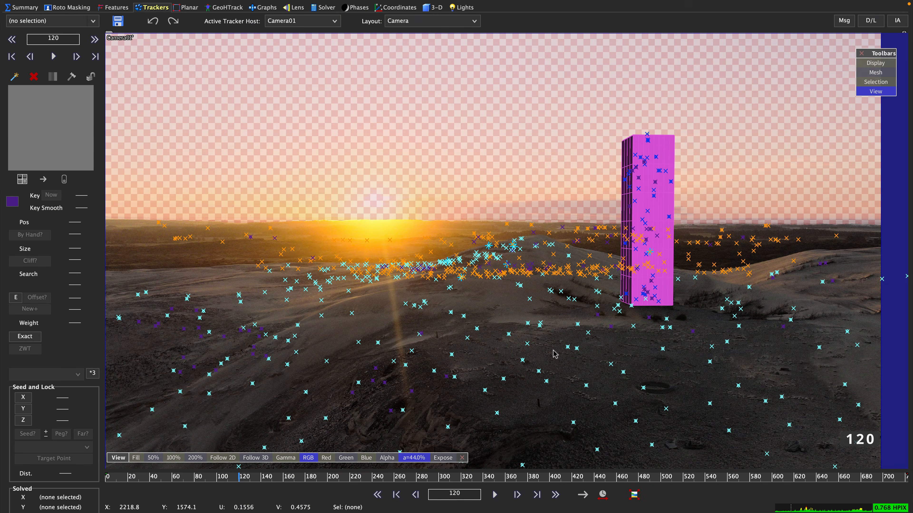
Lasso-select the trackers on the foreground dune at frame 293, then add 100 trackers limited to that last lasso area.
left_click_drag(238, 480, 436, 477)
mouse_move(843, 321)
left_mouse_down()
mouse_move(629, 268)
mouse_move(381, 382)
mouse_move(593, 480)
mouse_move(857, 481)
mouse_move(870, 331)
left_mouse_up()
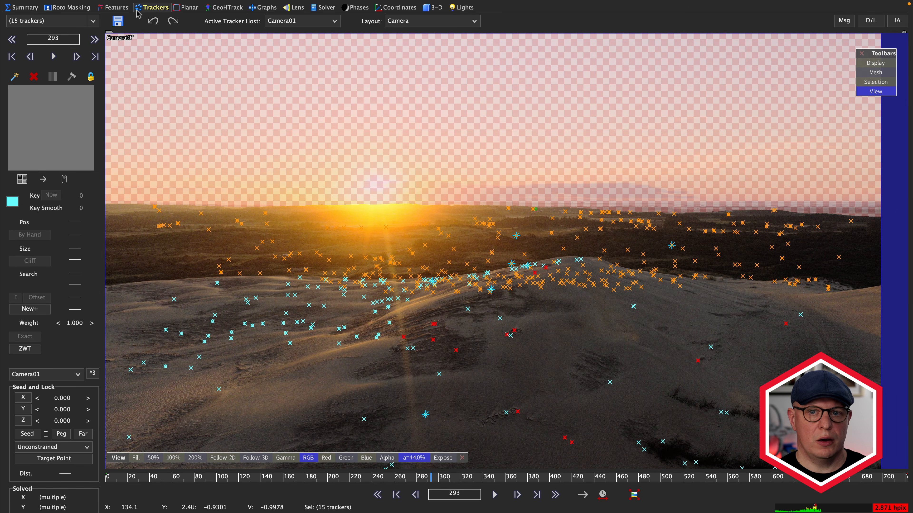
left_click(149, 7)
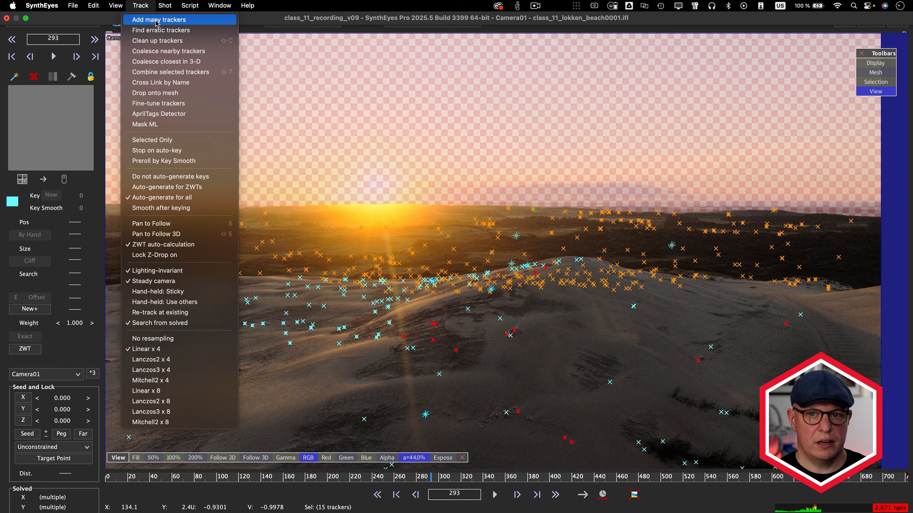
left_click(156, 21)
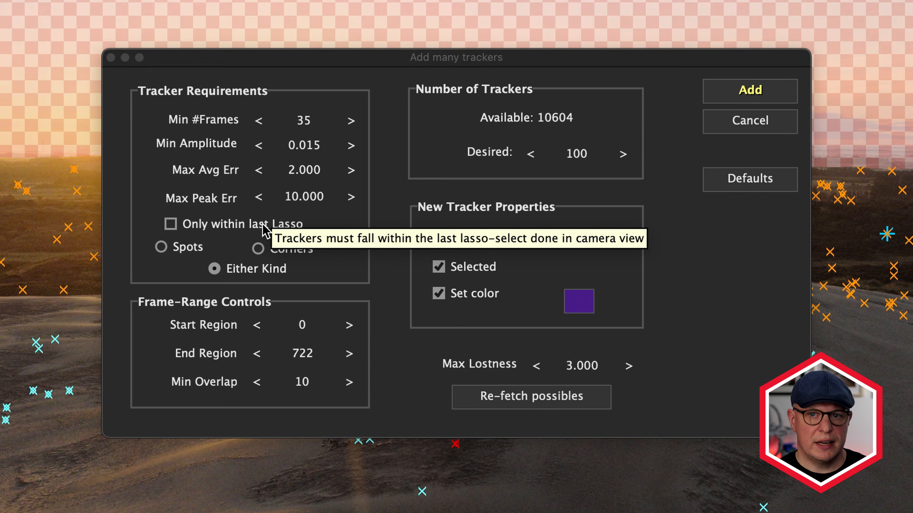
left_click(263, 227)
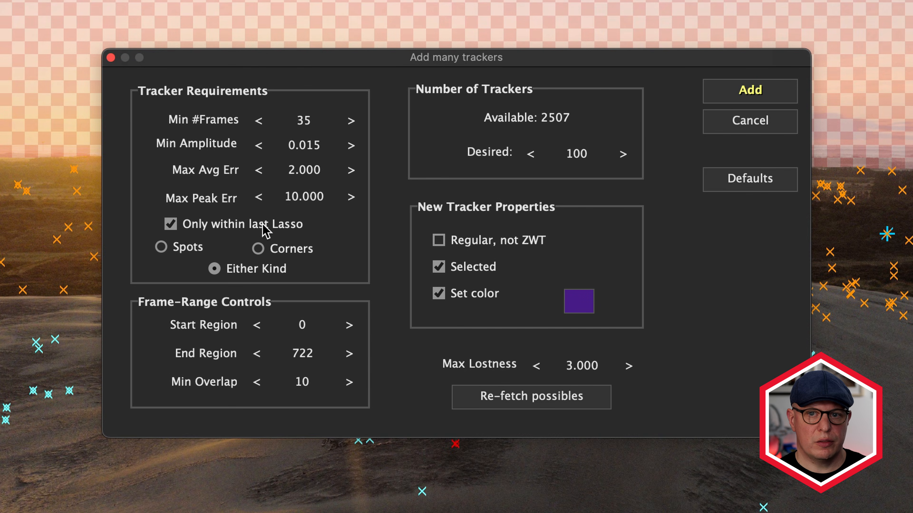
left_click(765, 90)
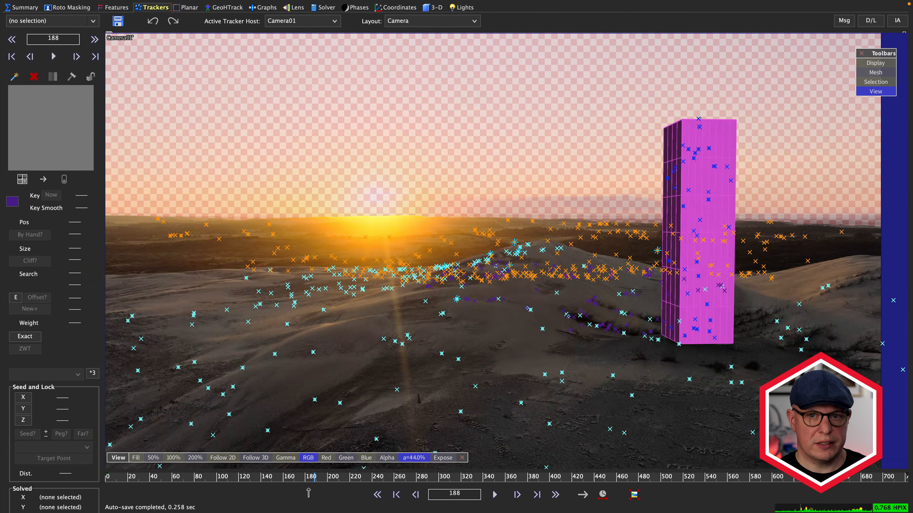
Coalesce nearby trackers with the non-overlapping frame range restriction turned off, examining the candidates before merging them.
left_click_drag(309, 489, 426, 510)
left_click(143, 6)
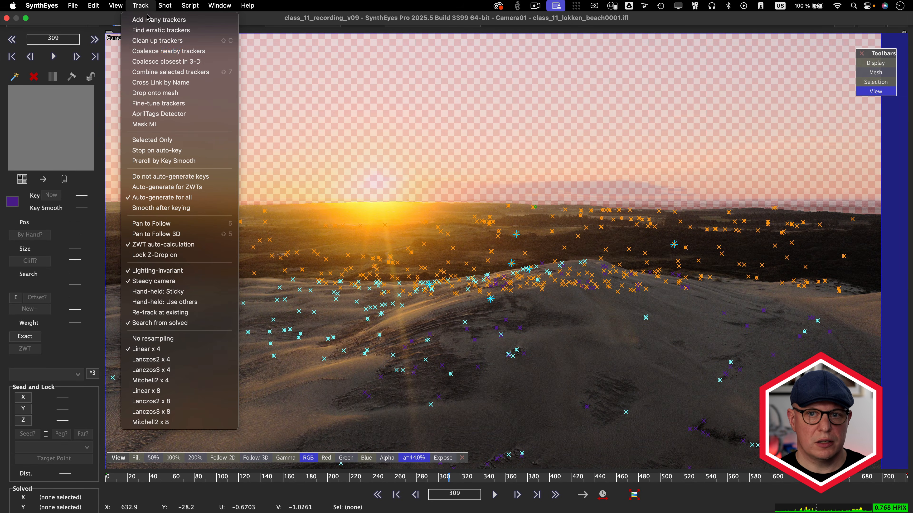
left_click(152, 55)
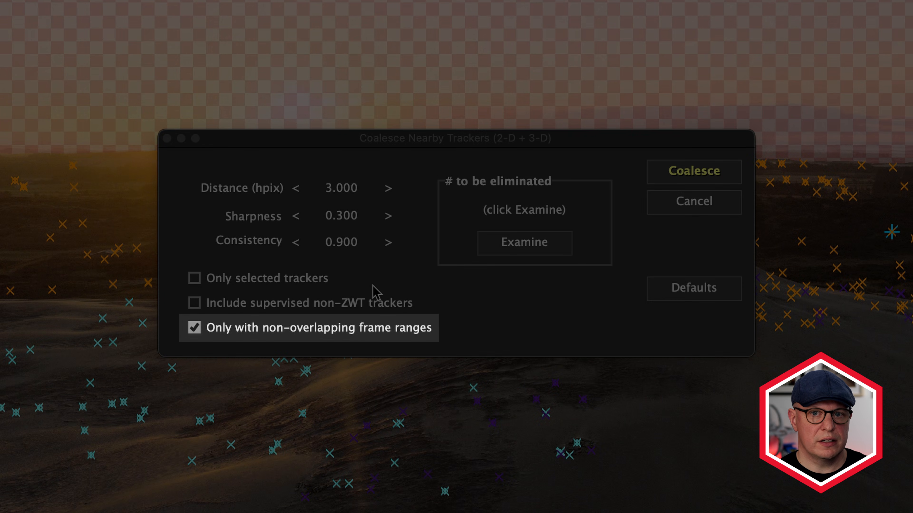
left_click(371, 329)
left_click(514, 242)
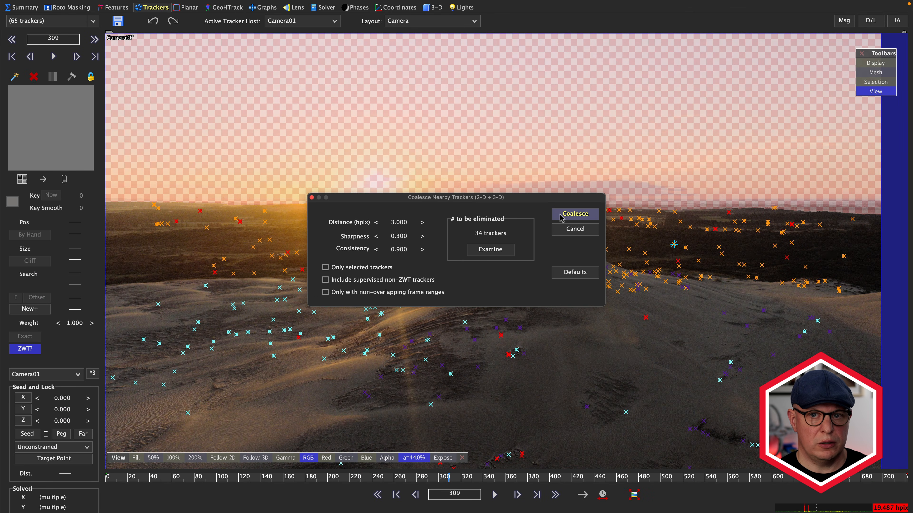
left_click(575, 214)
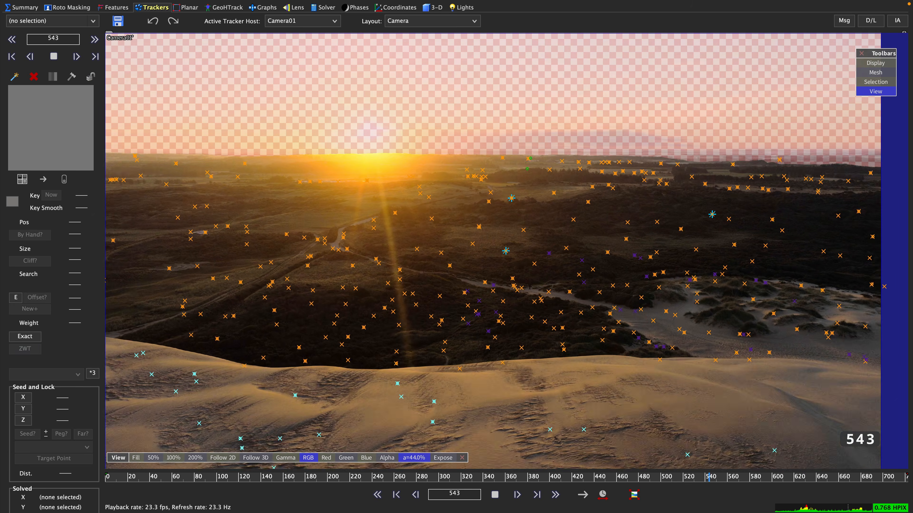
Play back and scrub the shot to review the tracker coverage, ending on frame 393.
left_click(495, 496)
left_click_drag(671, 487, 409, 498)
left_click(495, 495)
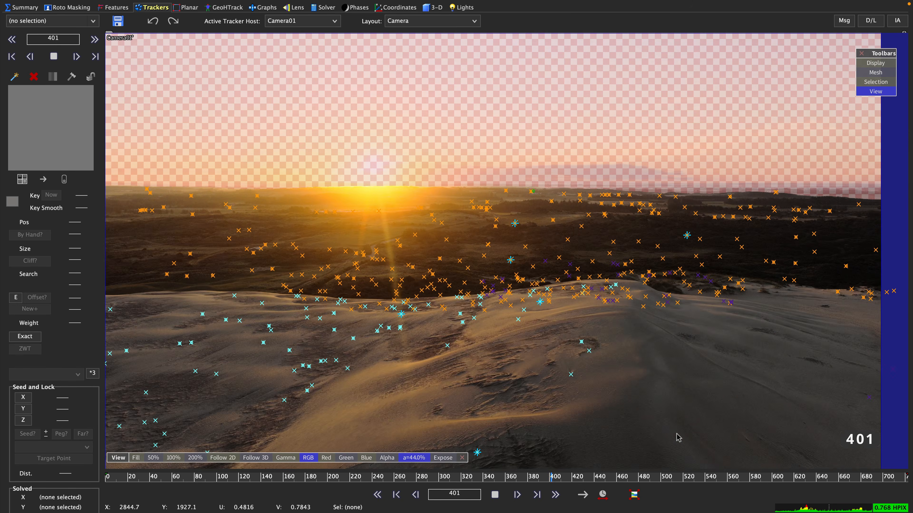
left_click(498, 496)
left_click_drag(618, 480, 539, 495)
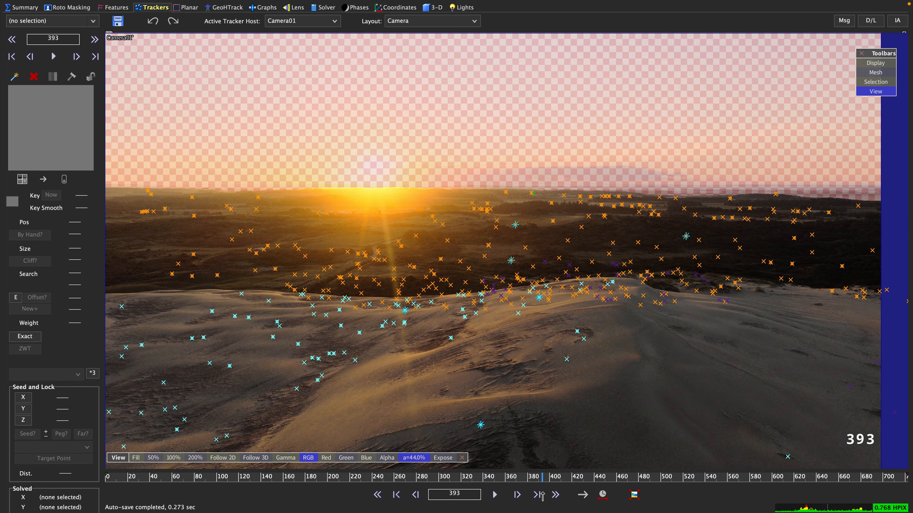
In the Features room, enforce the minimum blip trail length and set it to 15.
left_click(119, 9)
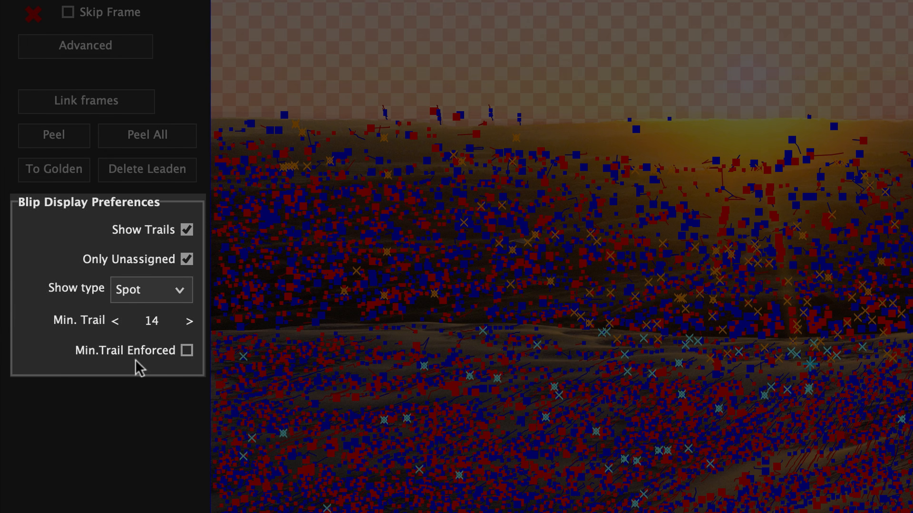
left_click(186, 351)
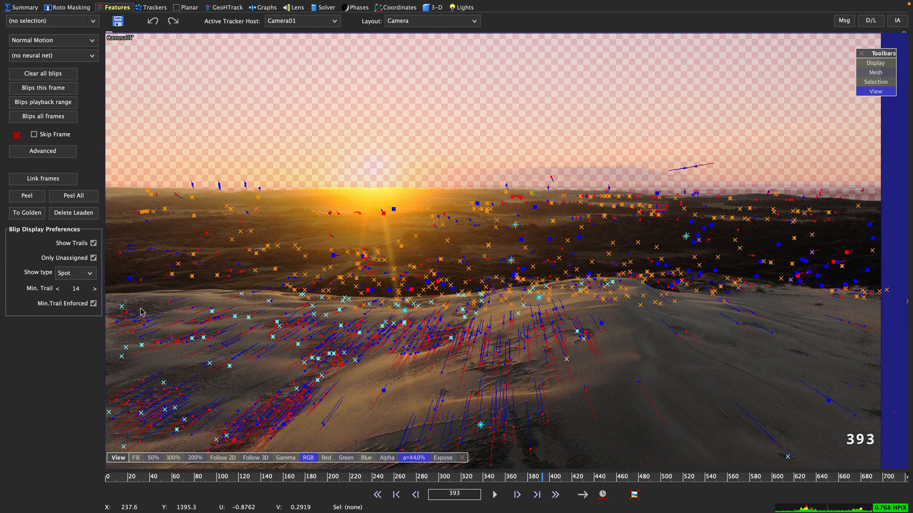
left_click(95, 288)
left_click(95, 289)
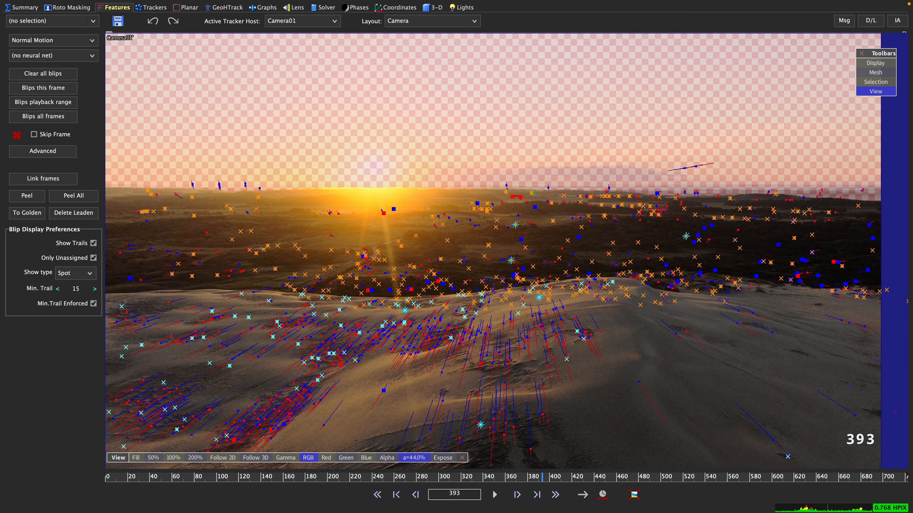
left_click_drag(76, 289, 74, 288)
Turn on Peel mode and peel four blips along the bare, shaded dune slope at frame 393.
left_click(31, 197)
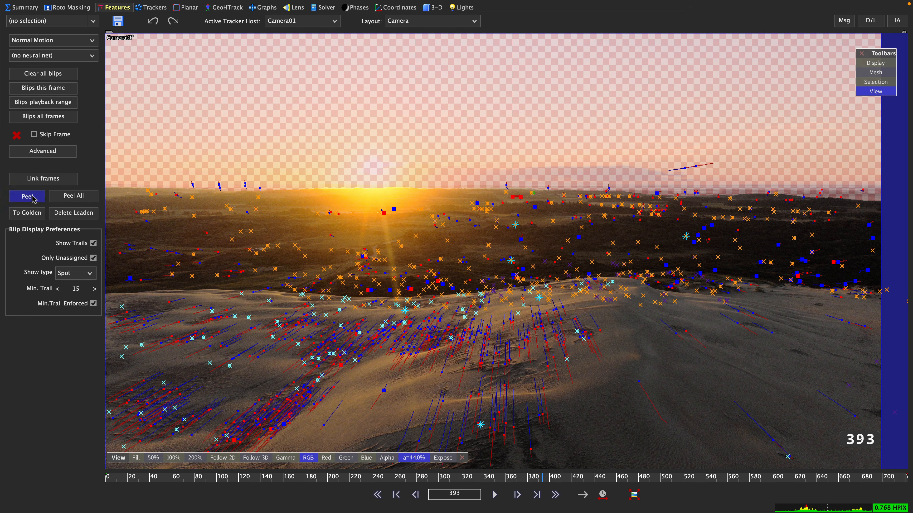
scroll(633, 419, "up", 3)
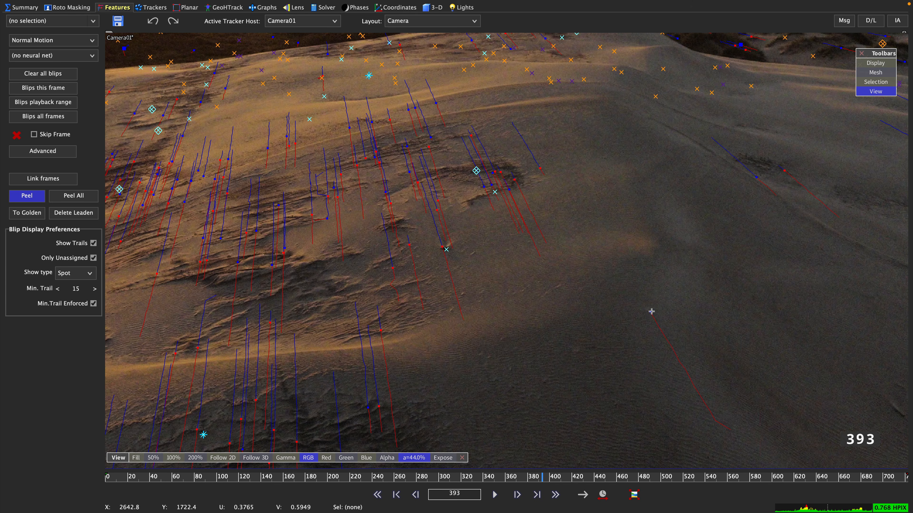
left_click(652, 311)
left_click(540, 168)
left_click(757, 177)
left_click(785, 171)
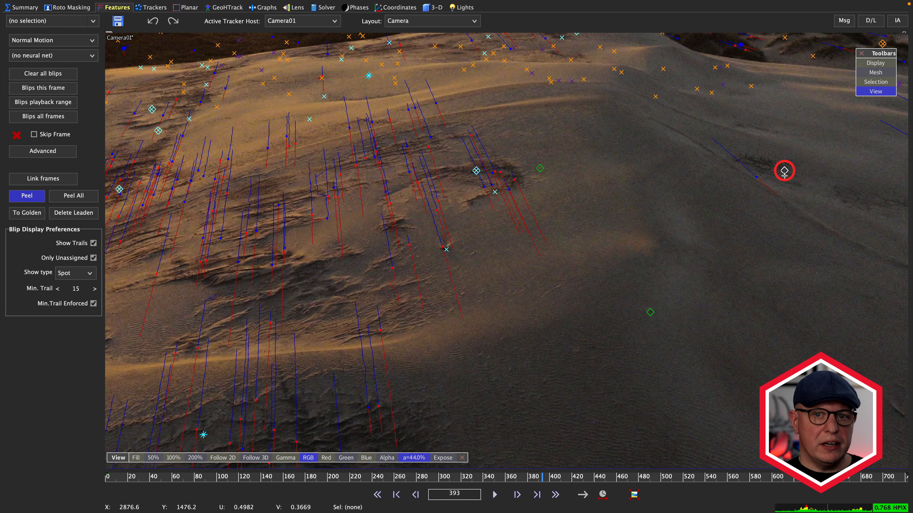
Peel seven more blips across the rippled, sunlit sand of the dune at frame 393.
left_click(436, 103)
left_click(349, 127)
left_click(295, 144)
left_click(312, 215)
left_click(380, 330)
left_click(255, 231)
left_click(185, 201)
Peel blips on the dune crest around frame 461 and on the sparsely tracked slope at frame 310.
left_click_drag(543, 477, 557, 477)
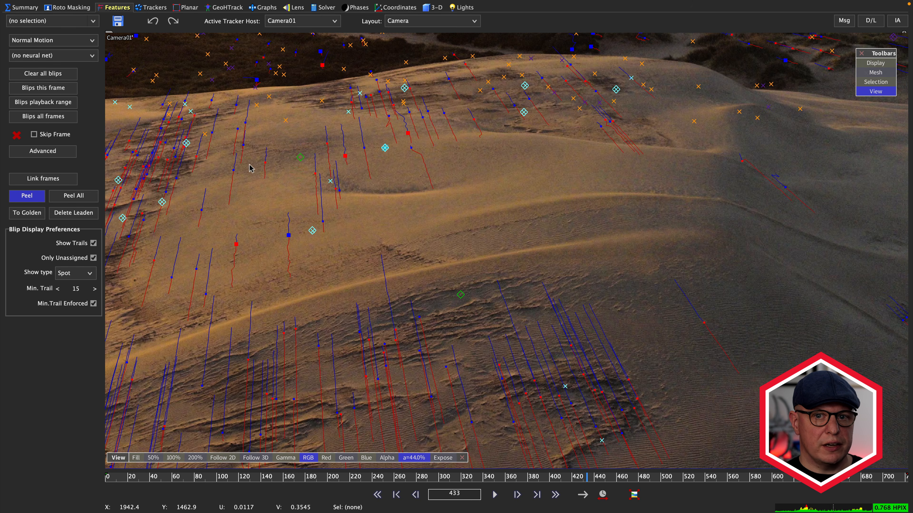
left_click_drag(598, 478, 618, 478)
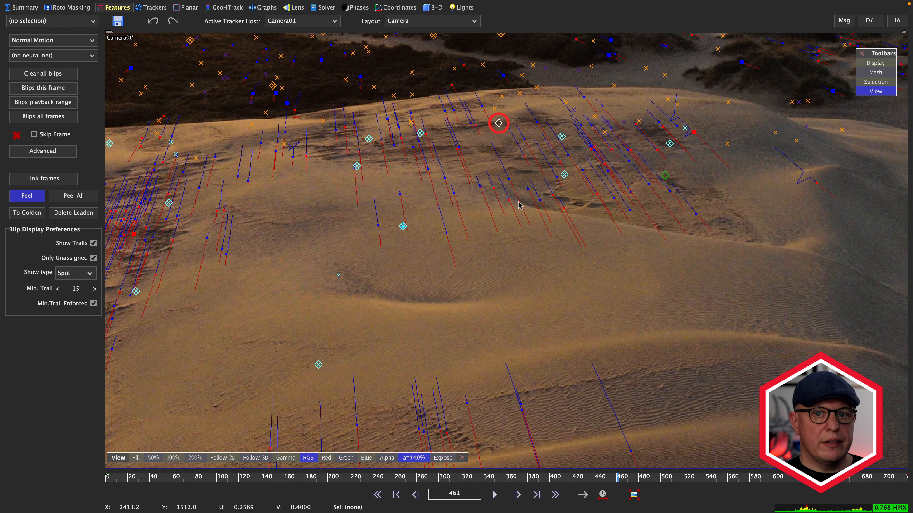
left_click_drag(616, 478, 450, 480)
left_click(498, 223)
left_click(635, 377)
left_click(780, 207)
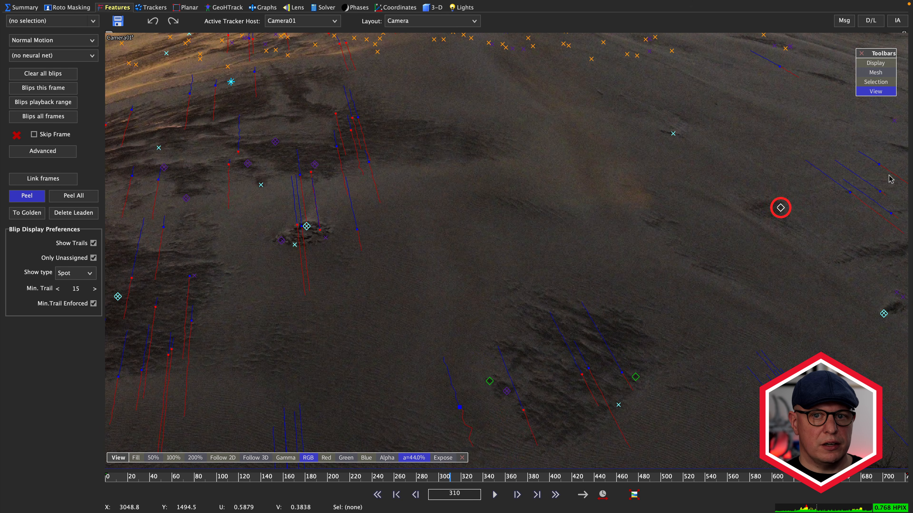
Peel three blips on the upper dune slope and the dark sand patch at frame 270.
left_click_drag(451, 482, 406, 481)
left_click(784, 133)
left_click(853, 102)
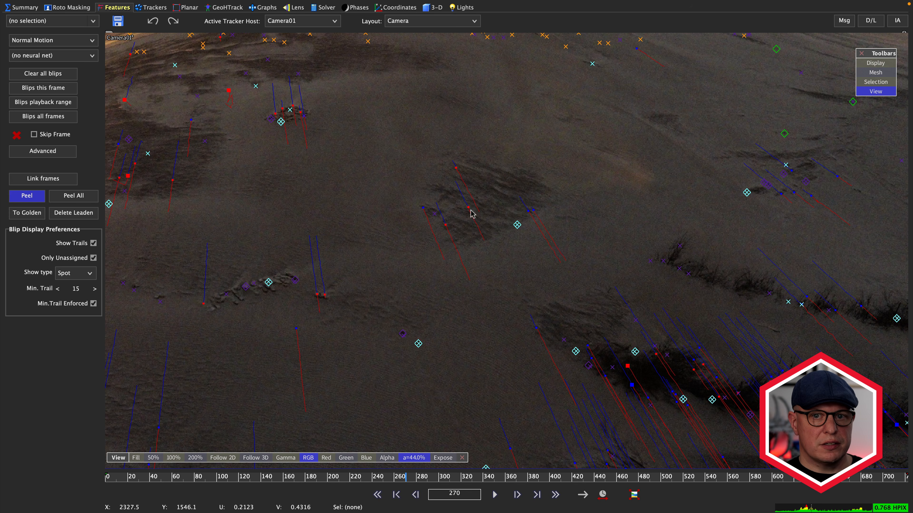
left_click(423, 208)
Peel additional blips on the foreground sand at frame 211 and on the rippled dune at frame 398.
left_click_drag(410, 481, 340, 483)
left_click(272, 262)
middle_click_drag(257, 146, 409, 277)
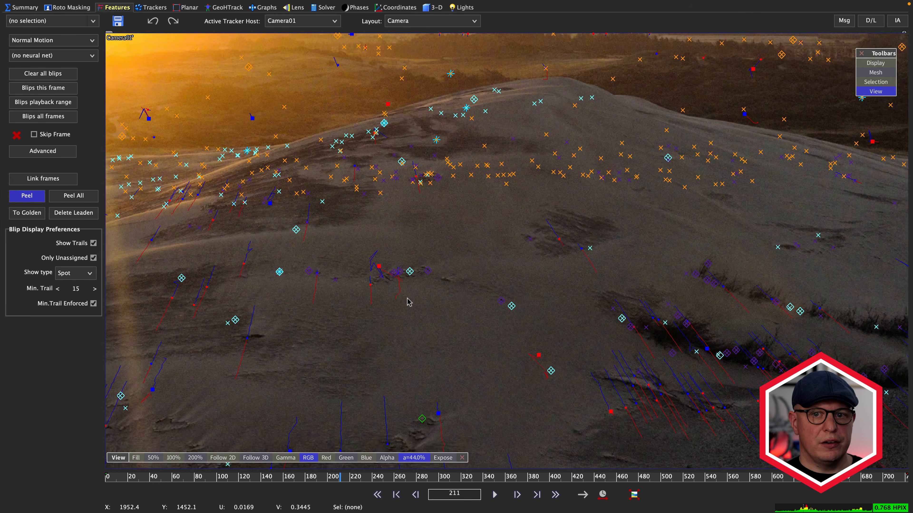
left_click(341, 426)
mouse_move(341, 480)
left_mouse_down()
mouse_move(259, 480)
mouse_move(547, 480)
left_mouse_up()
left_click(534, 310)
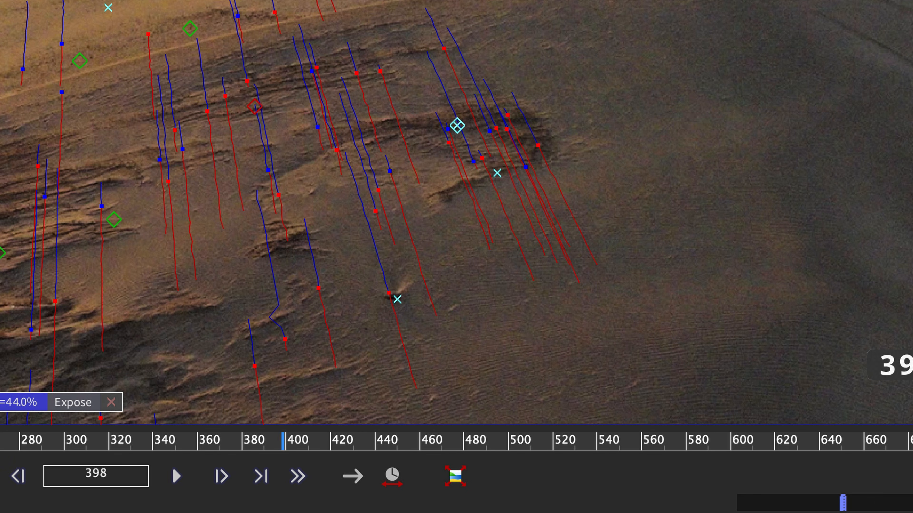
View the context commands for the selected peeled tracker at frame 398, then close them.
right_click(255, 101)
mouse_move(321, 114)
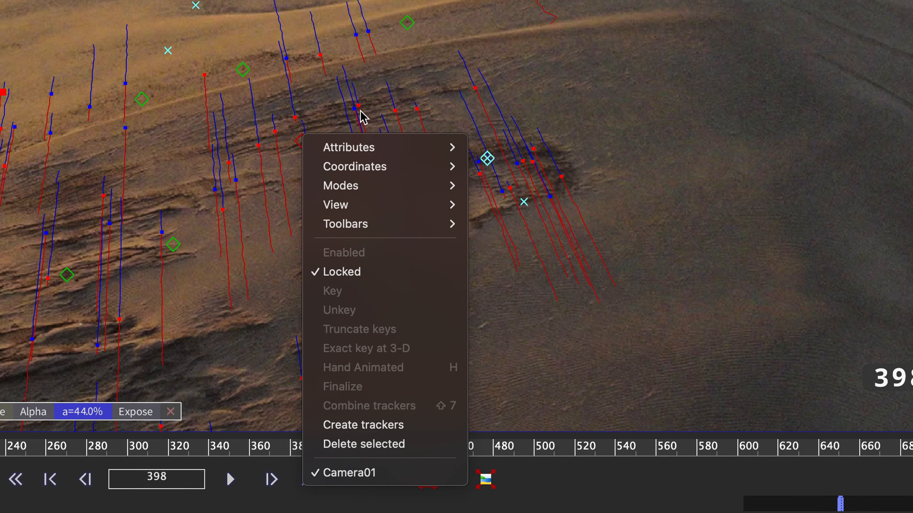
left_click(319, 72)
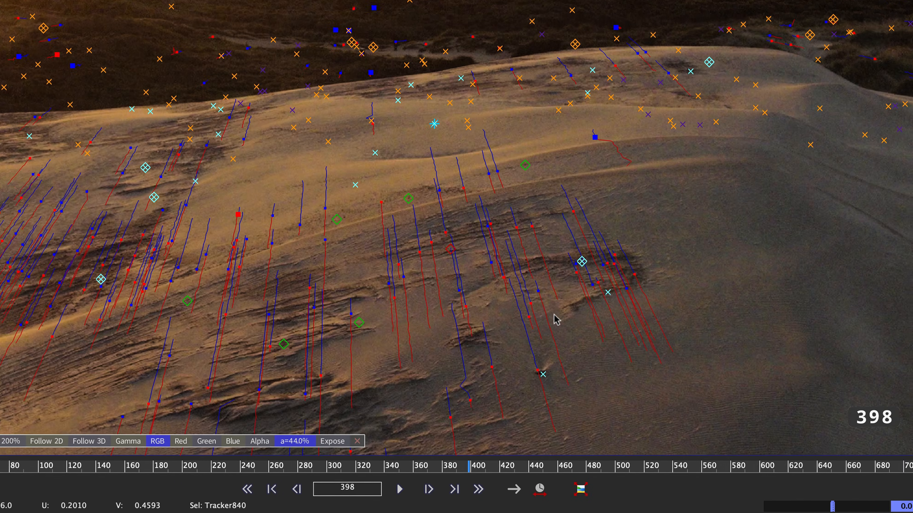
Switch to the solver workspace and enable lens distortion calculation for the camera.
scroll(616, 365, "down", 3)
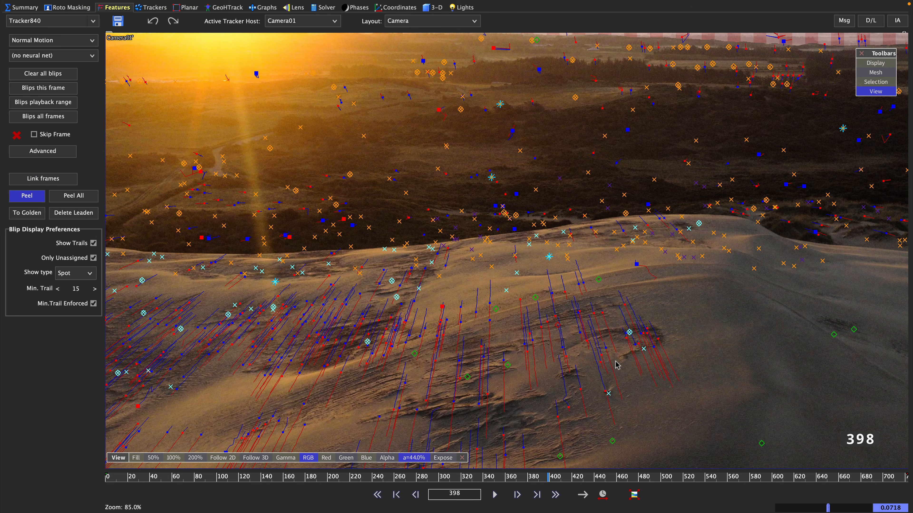
left_click(325, 9)
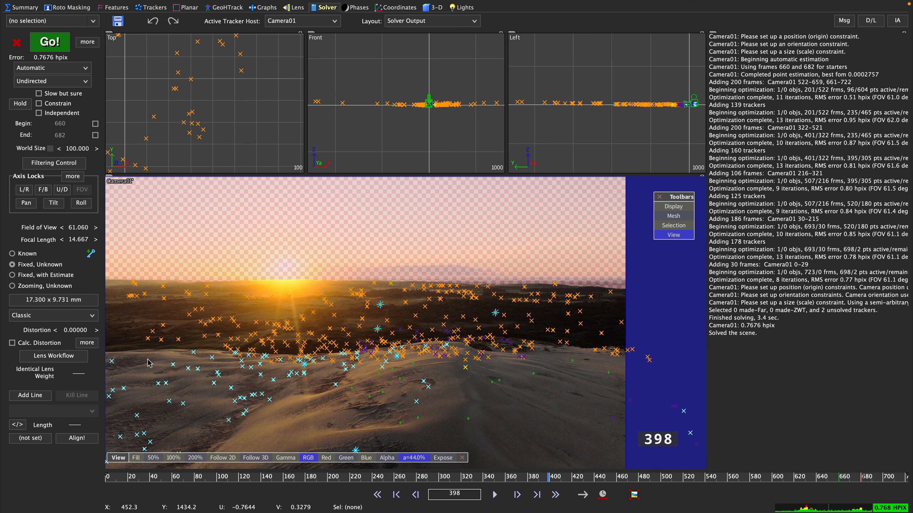
left_click(12, 344)
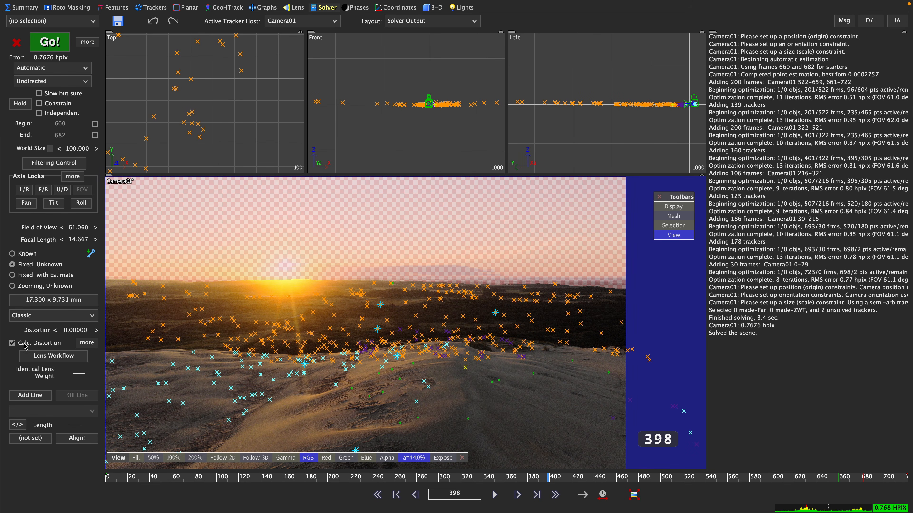
In Clean Up Trackers, set bad frames to Disable and select the bad-frame, far-ish, short-lived, high-error and unsolved trackers.
left_click(117, 5)
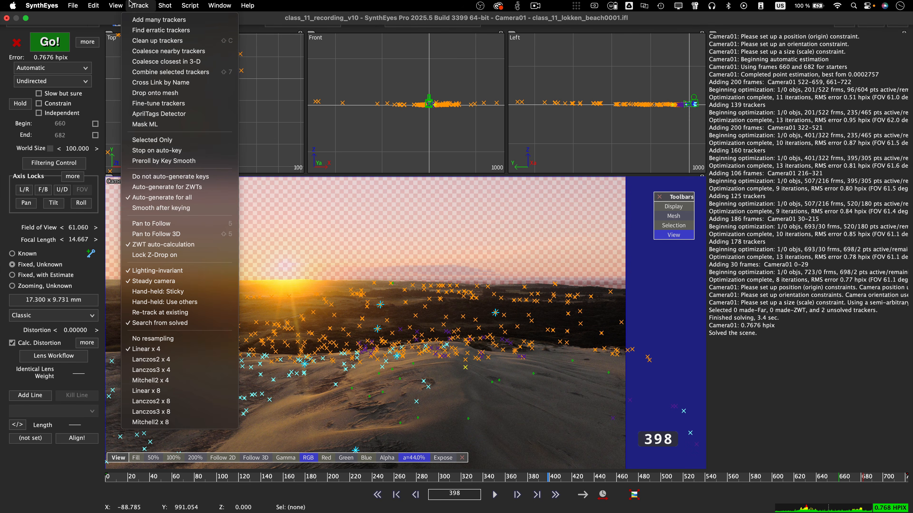
left_click(144, 51)
left_click(465, 202)
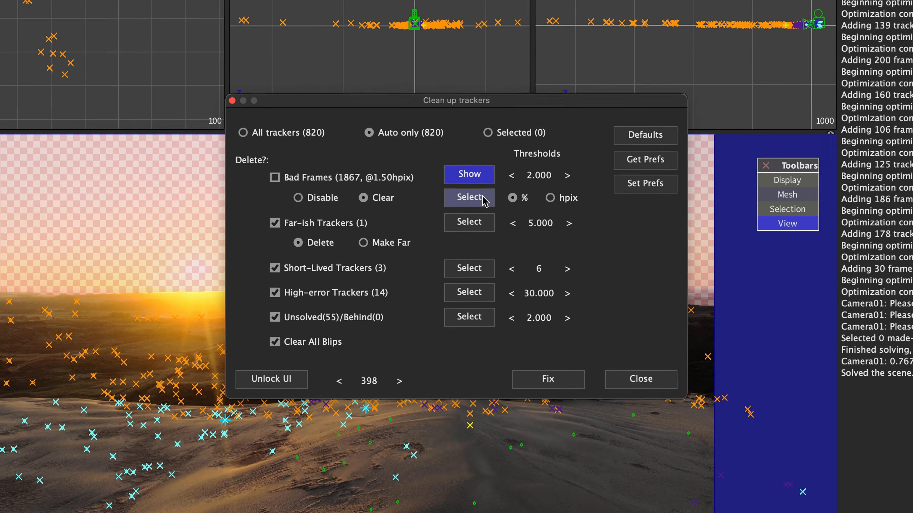
left_click(464, 217)
left_click(364, 218)
left_click(471, 212)
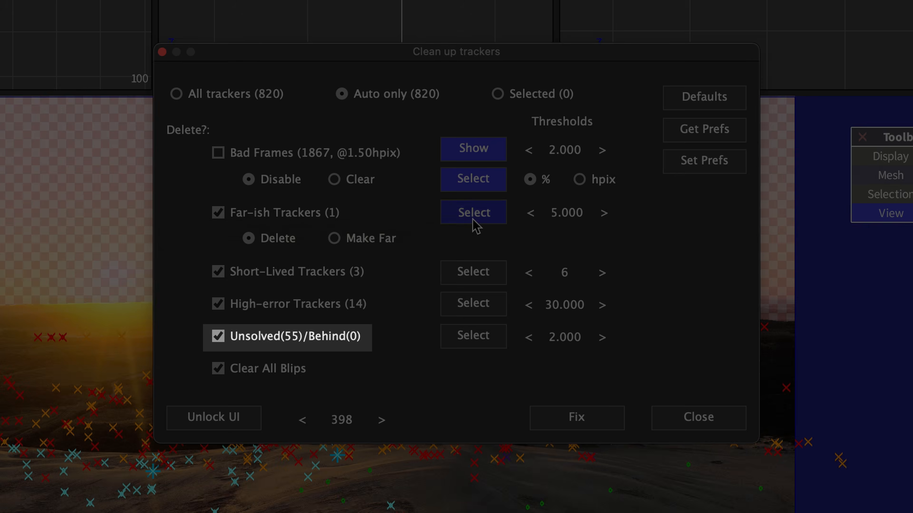
left_click(473, 278)
left_click(473, 304)
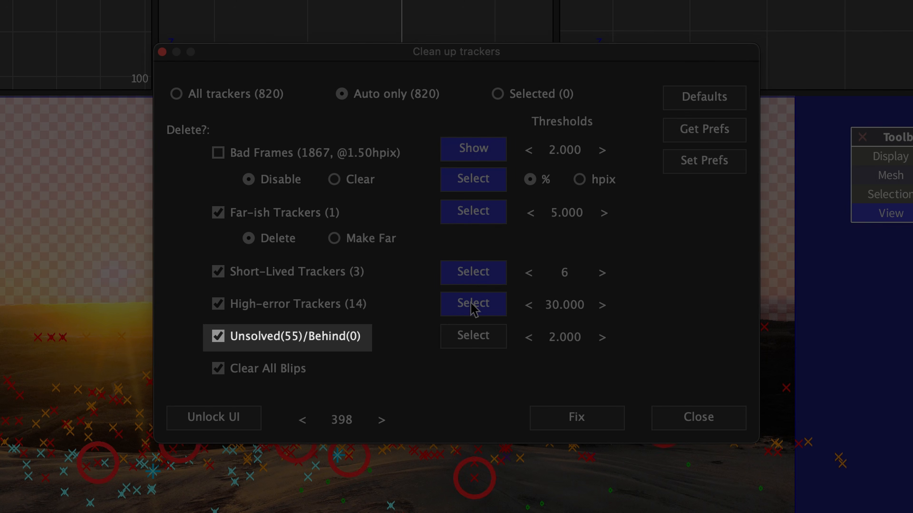
left_click(473, 338)
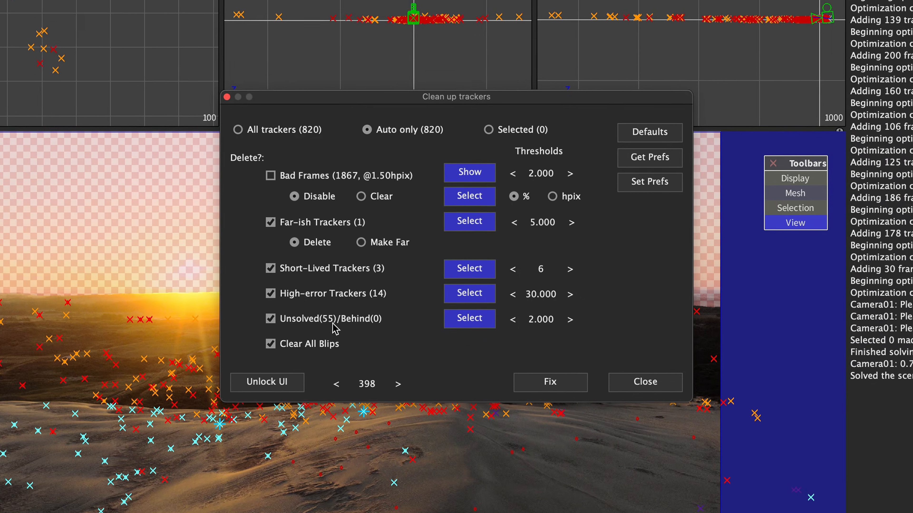
Exclude unsolved trackers from the cleanup, deselect them, and apply the fix.
left_click(334, 319)
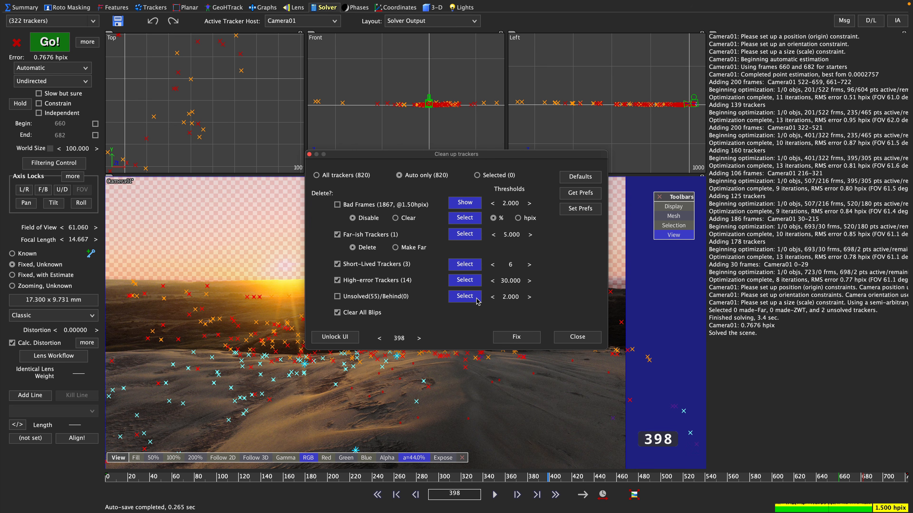
left_click(477, 301)
left_click(517, 338)
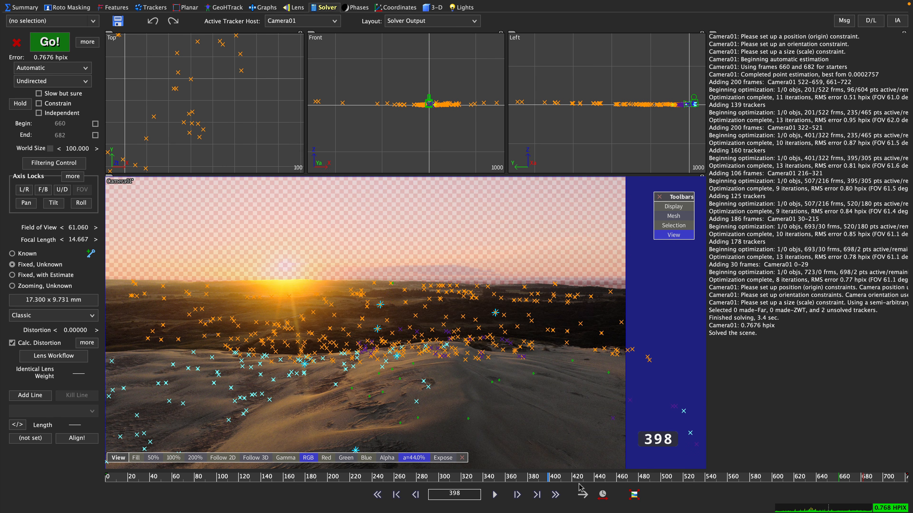
Set the solving mode to Refine and solve the camera again.
left_click(50, 67)
left_click(33, 76)
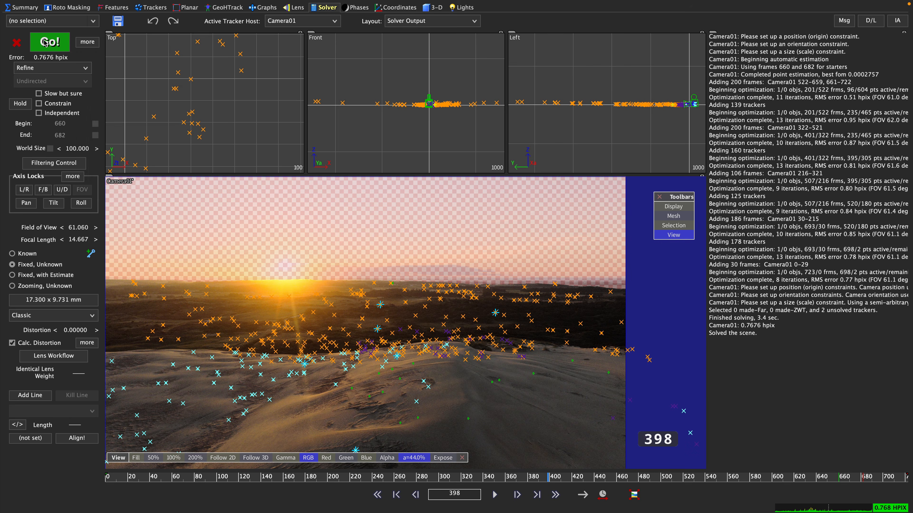
left_click(47, 43)
Scrub back and forth through the shot to examine how the refined trackers cover the dunes and lighthouse.
left_click_drag(544, 481, 469, 501)
left_click_drag(566, 510, 732, 512)
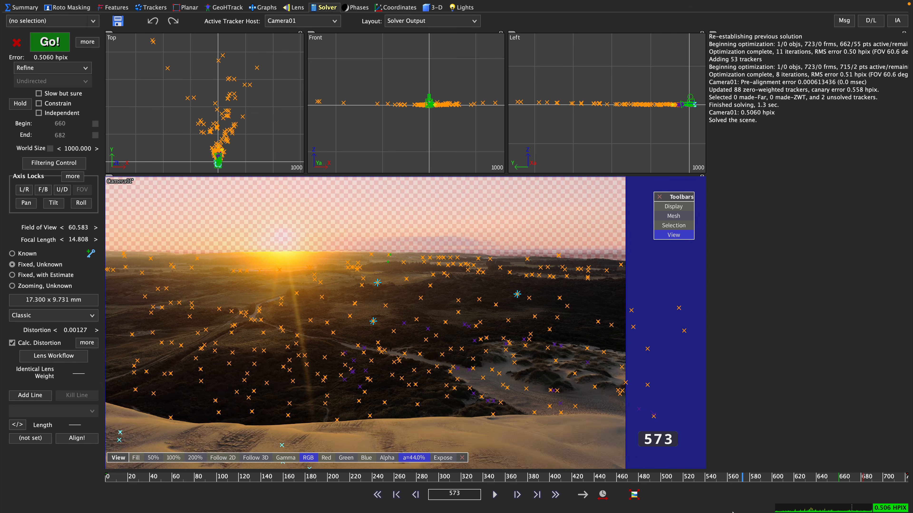
left_click_drag(520, 511, 324, 511)
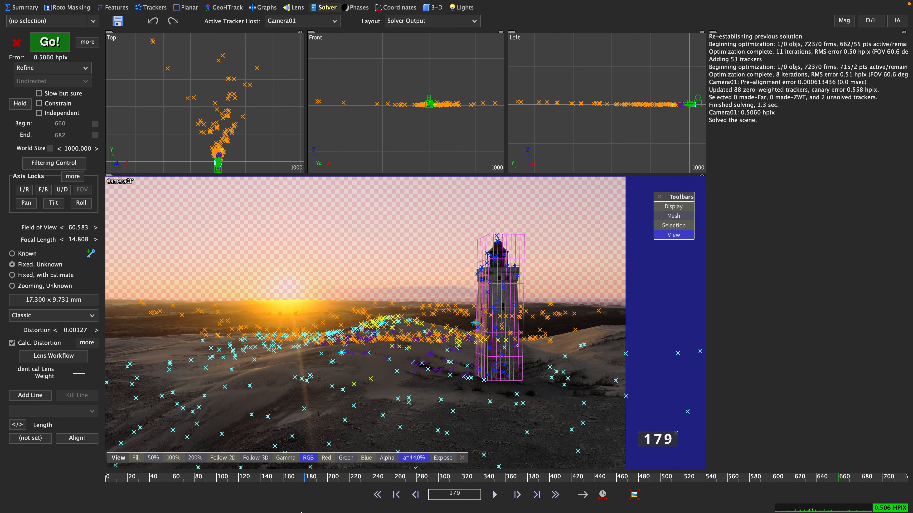
left_click_drag(341, 511, 457, 511)
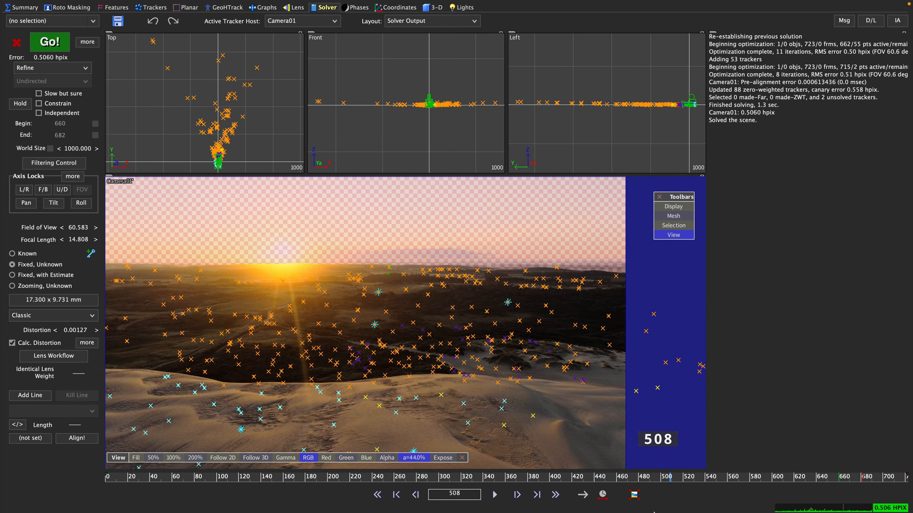
left_click_drag(716, 511, 568, 512)
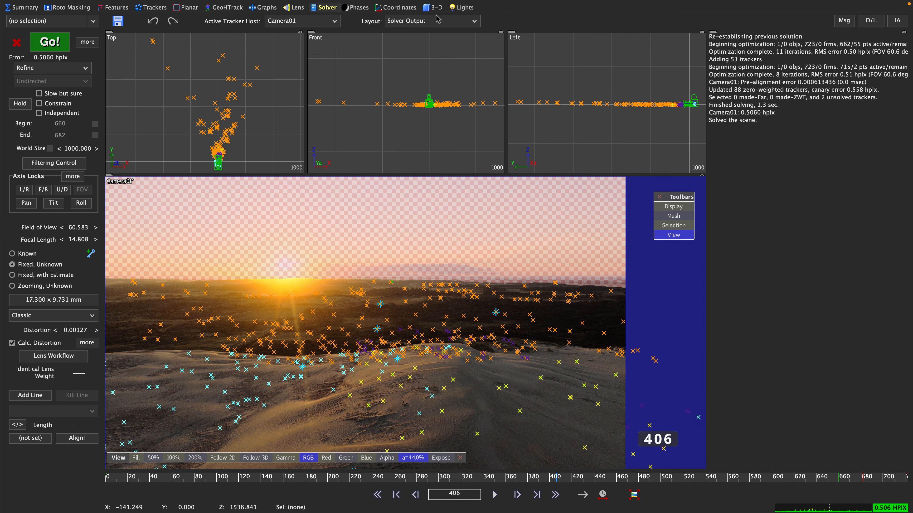
Show frame 141 in the 3-D workspace and reduce the perspective Tracker Size to 1.5 in the scene settings.
left_click(436, 8)
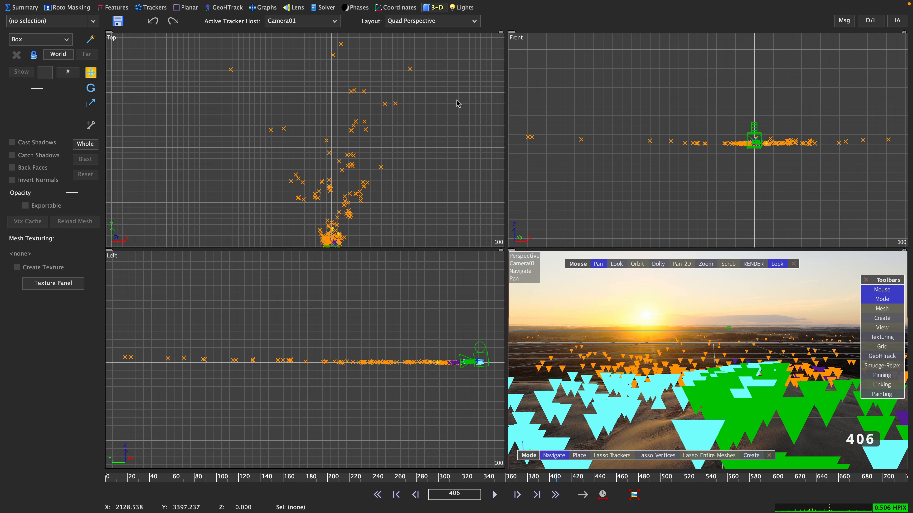
left_click(554, 478)
mouse_move(553, 478)
left_mouse_down()
mouse_move(509, 512)
mouse_move(262, 510)
left_mouse_up()
left_click(94, 6)
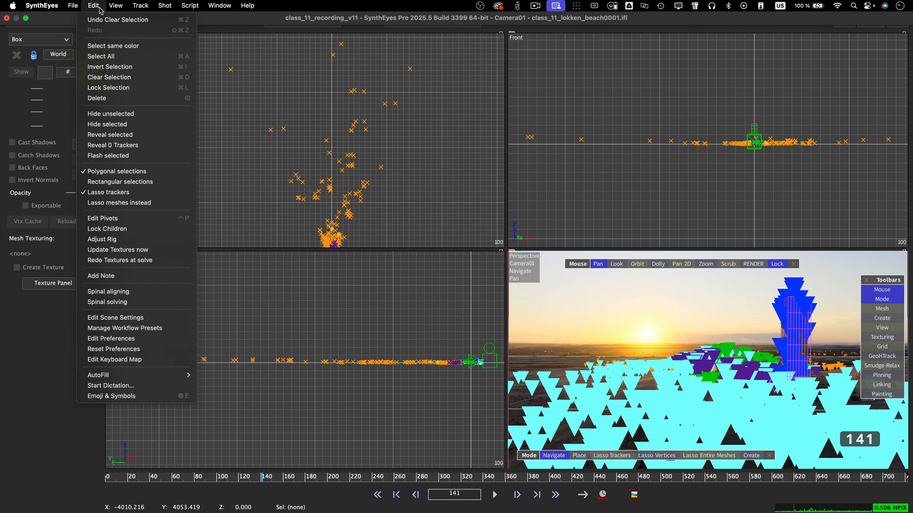
left_click(144, 318)
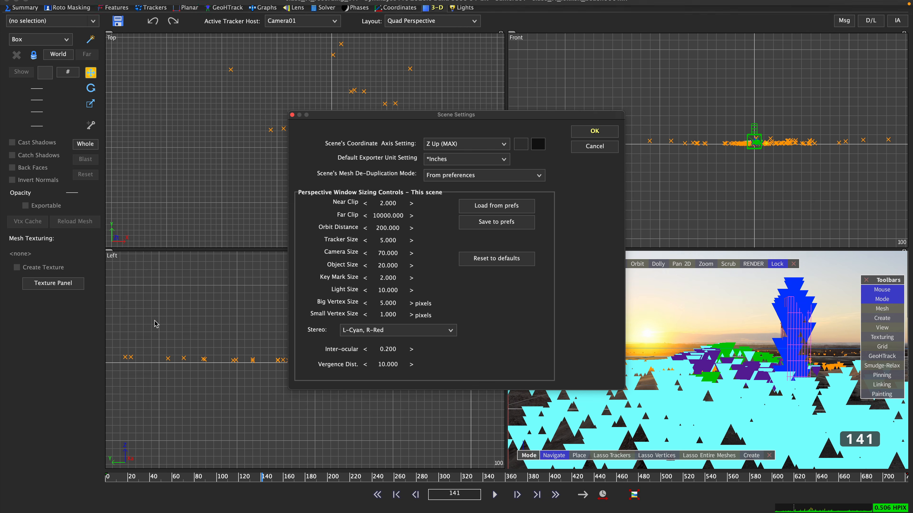
left_click_drag(388, 240, 369, 240)
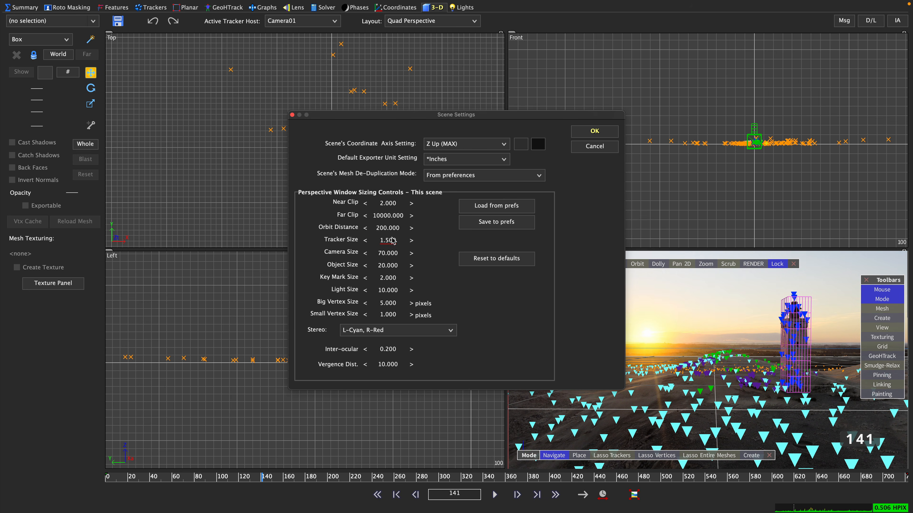
left_click(582, 132)
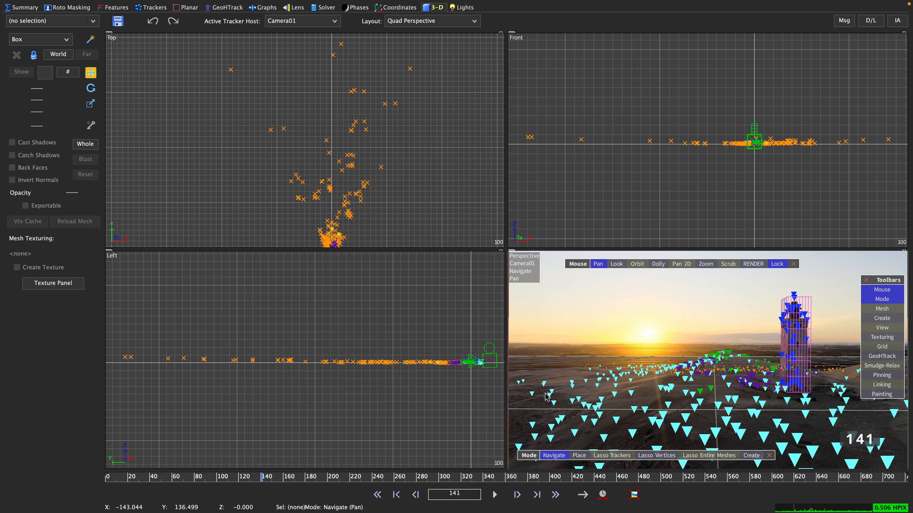
Hide the grid in the perspective view at frame 337 and examine the horizon line up close.
left_click_drag(274, 481, 480, 492)
key("g")
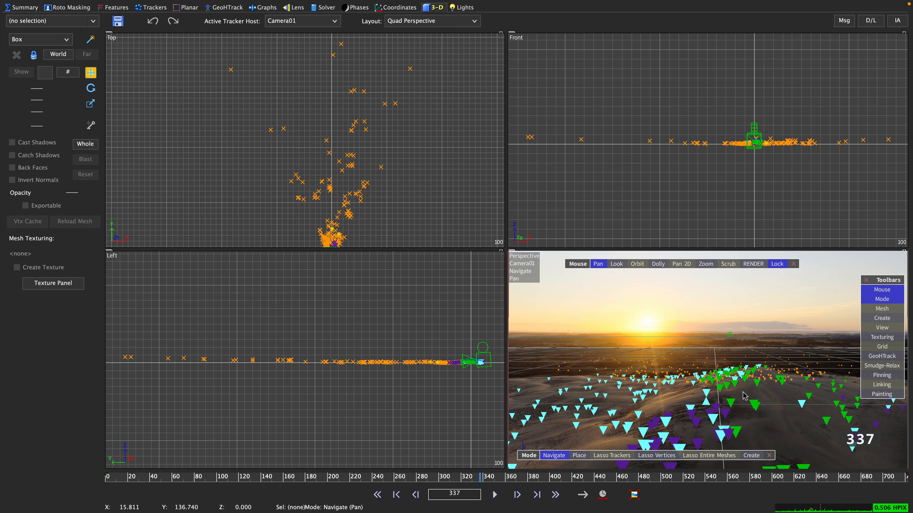
right_click(743, 276)
mouse_move(773, 451)
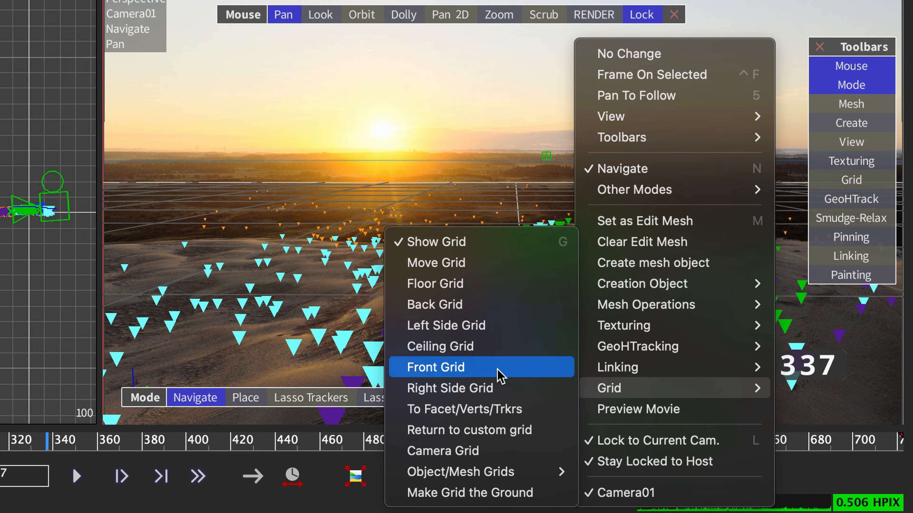
left_click(467, 251)
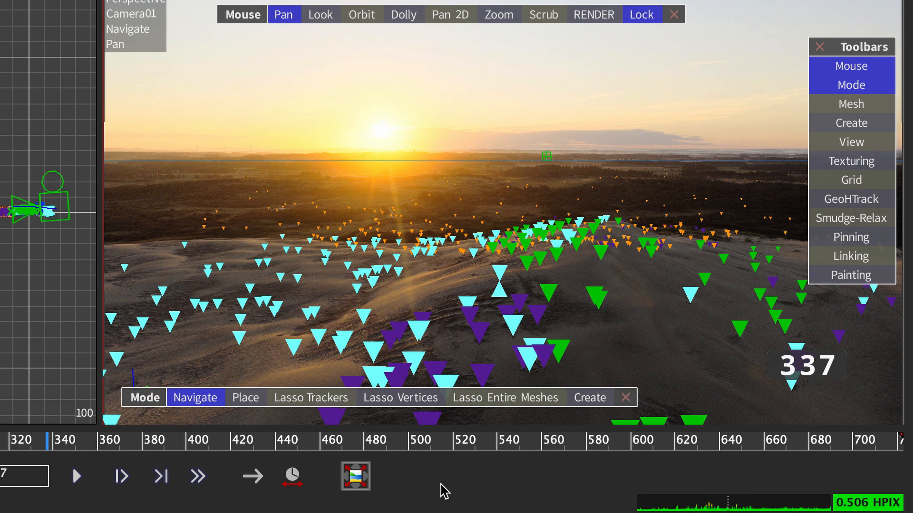
scroll(564, 197, "up", 2)
left_click_drag(497, 16, 500, 0)
middle_click_drag(626, 0, 527, 109)
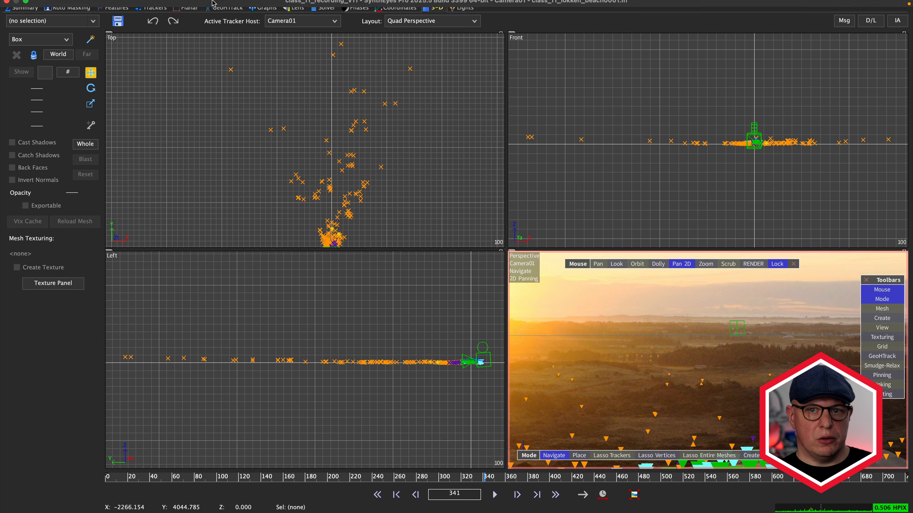
Open the floating Constrained Points view and place it over the lower part of the Left view.
left_click(218, 5)
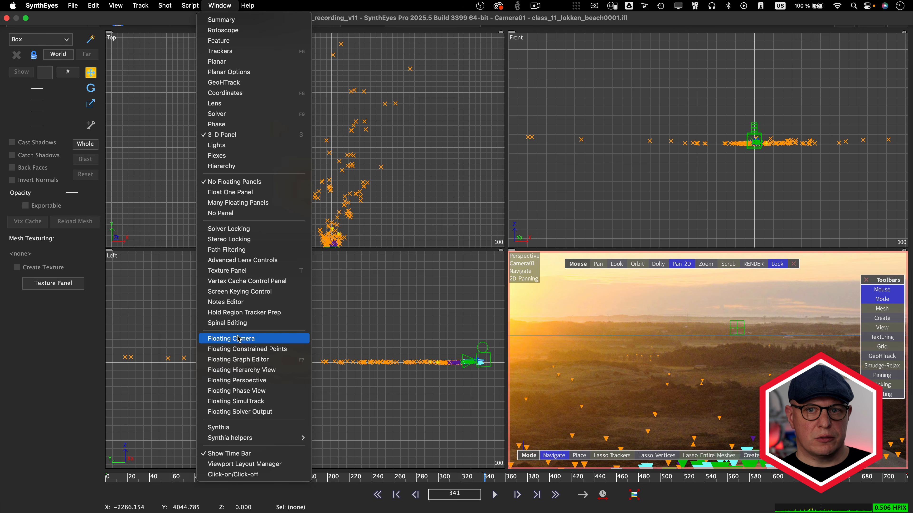
left_click(240, 349)
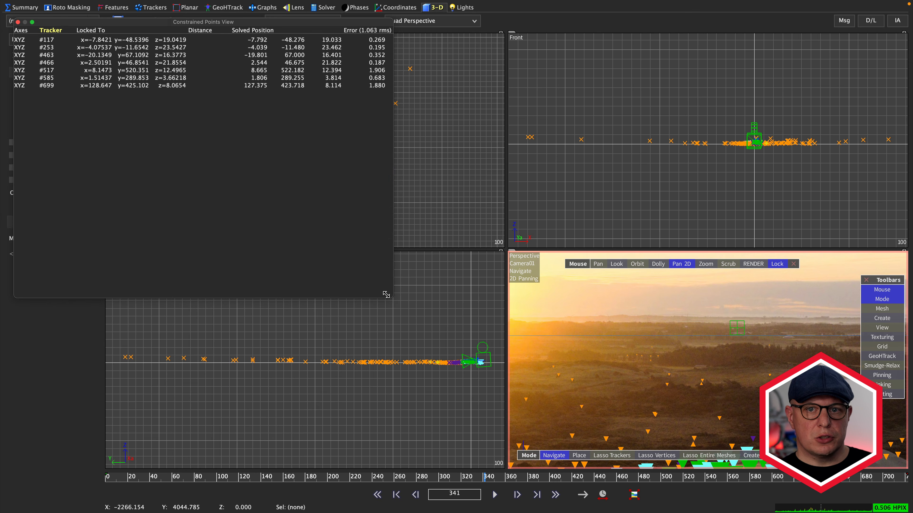
left_click_drag(202, 23, 202, 385)
Select Camera01, enable whole-scene transformation, and rotate the scene slightly in the Left view to align it with the horizon.
left_click(120, 130)
left_click(86, 145)
left_click(90, 89)
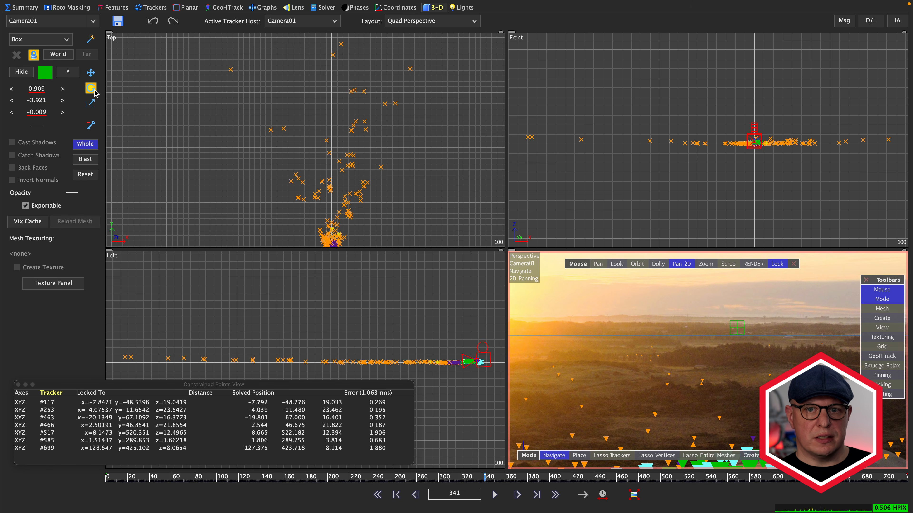
scroll(481, 380, "up", 5)
left_click_drag(481, 381, 332, 311)
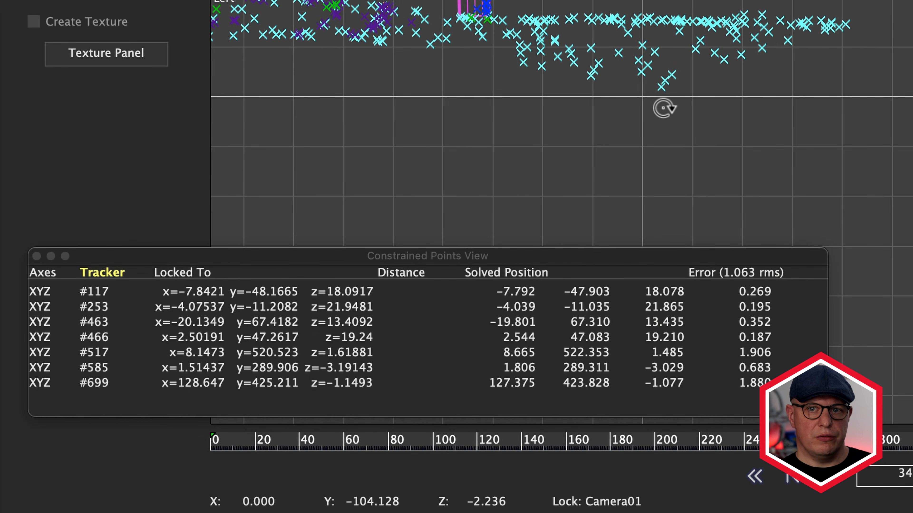
left_click_drag(663, 108, 666, 106)
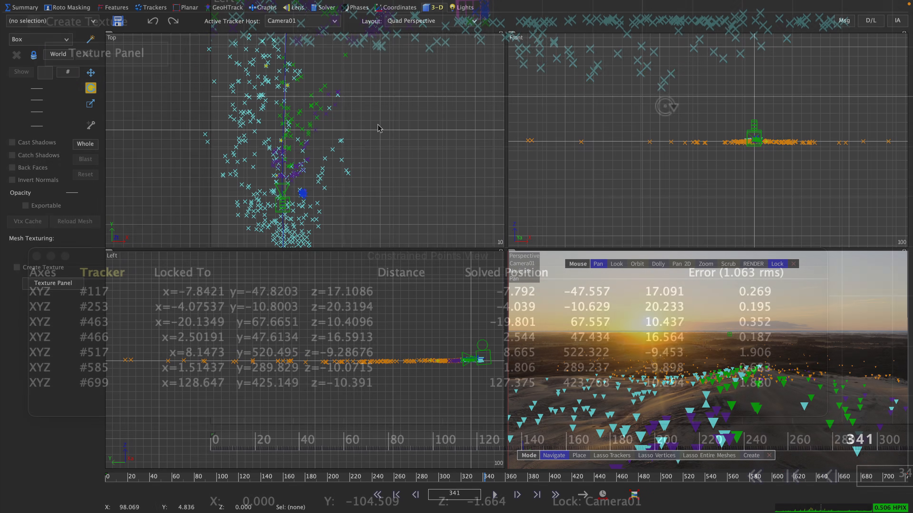
Lasso the trackers in front of the camera in the Top view and recolour them Ice.
scroll(375, 126, "up", 3)
middle_click_drag(299, 192, 396, 77)
scroll(393, 95, "down", 3)
mouse_move(324, 134)
left_mouse_down()
mouse_move(242, 99)
mouse_move(309, 27)
mouse_move(394, 48)
mouse_move(398, 59)
left_mouse_up()
left_click(43, 74)
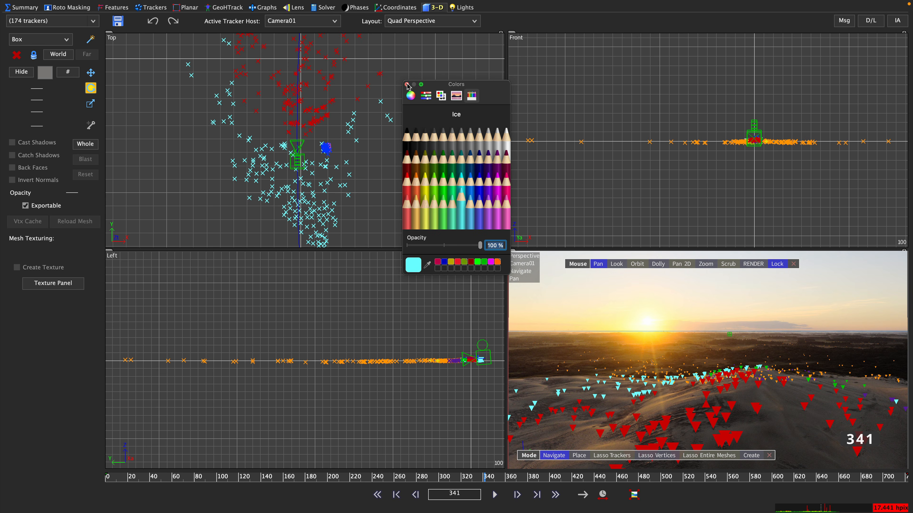
left_click(406, 85)
Lasso the remaining dune trackers farther from the camera in the Top view and recolour them Ice.
left_click(393, 56)
middle_click_drag(393, 57, 391, 232)
mouse_move(404, 68)
left_mouse_down()
mouse_move(306, 115)
mouse_move(358, 219)
left_mouse_up()
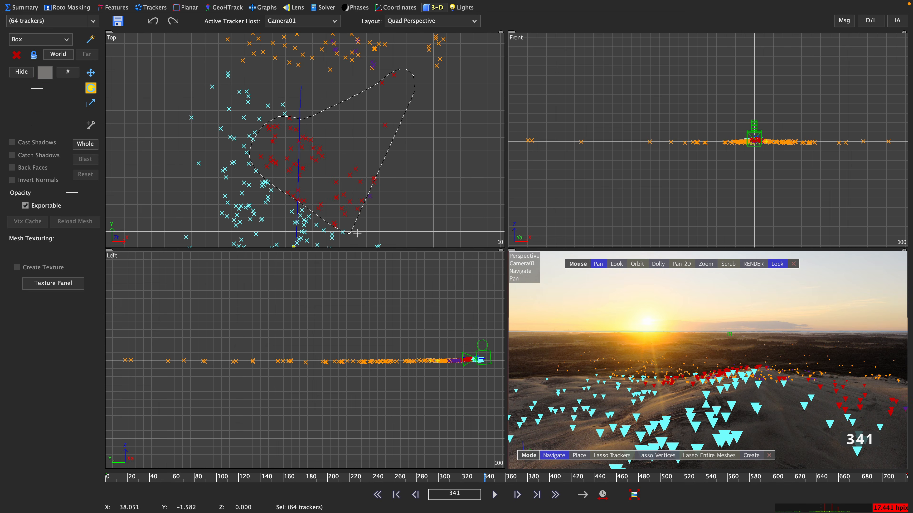
left_click(48, 77)
left_click(460, 198)
left_click(407, 85)
left_click(413, 94)
middle_click_drag(413, 94, 413, 215)
mouse_move(365, 200)
left_mouse_down()
mouse_move(284, 207)
mouse_move(133, 108)
mouse_move(444, 27)
left_mouse_up()
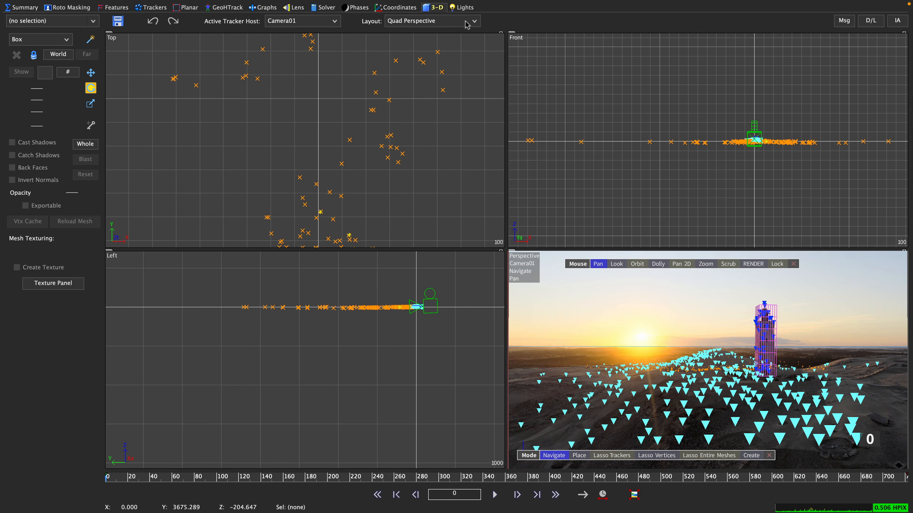
Customise the quad layout by changing the Left viewport to Perspective B and the Front viewport to Left.
left_click(467, 23)
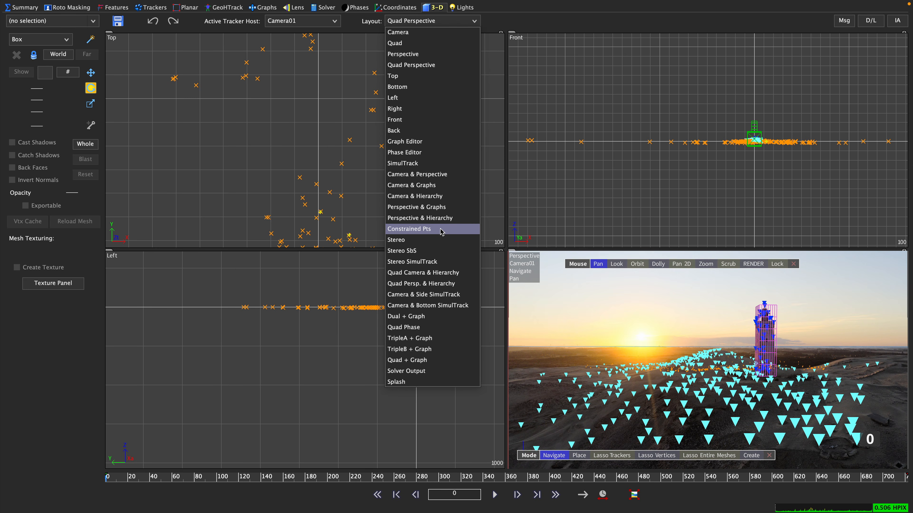
left_click(428, 459)
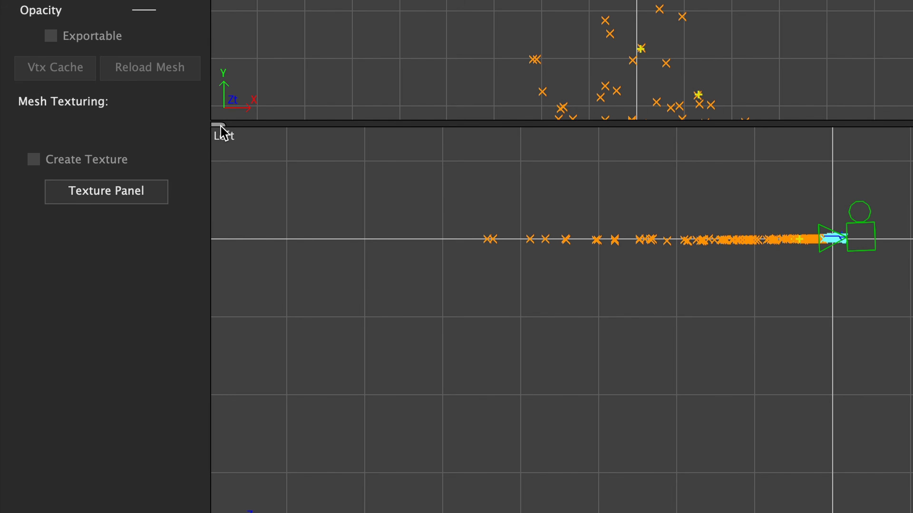
left_click(222, 133)
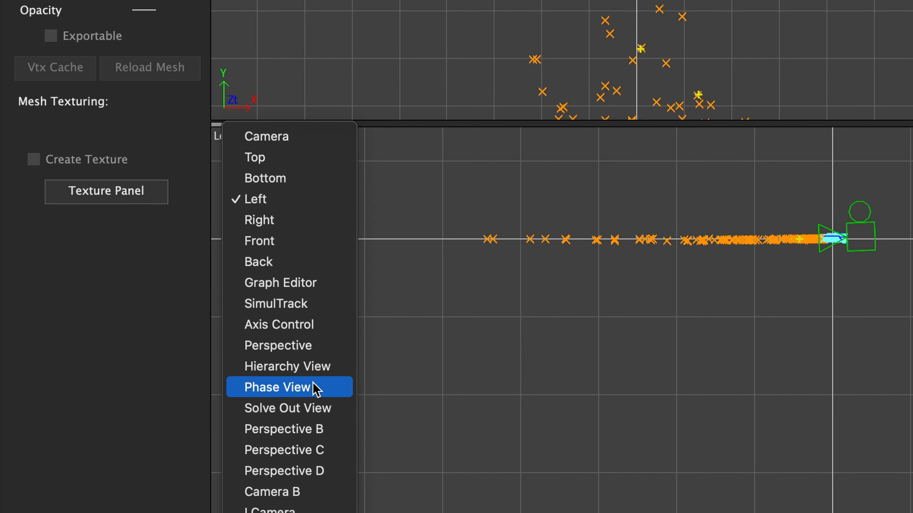
left_click(318, 430)
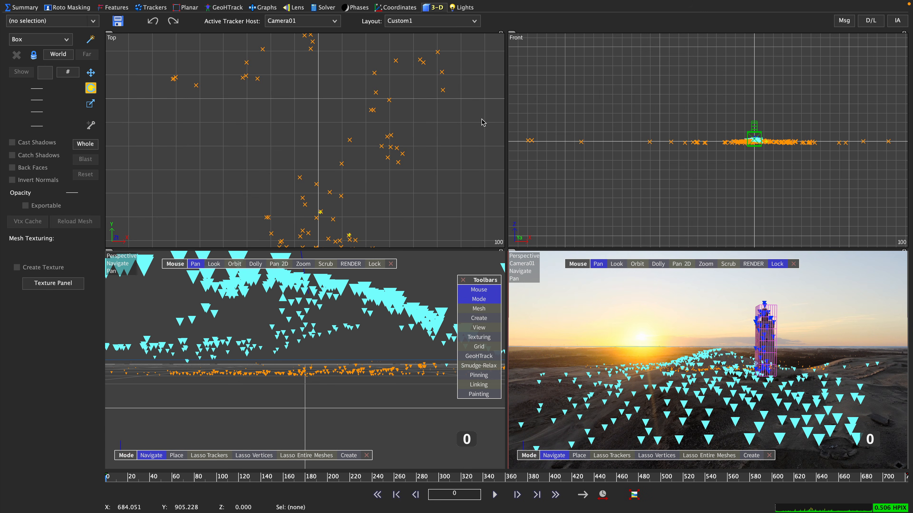
left_click(514, 35)
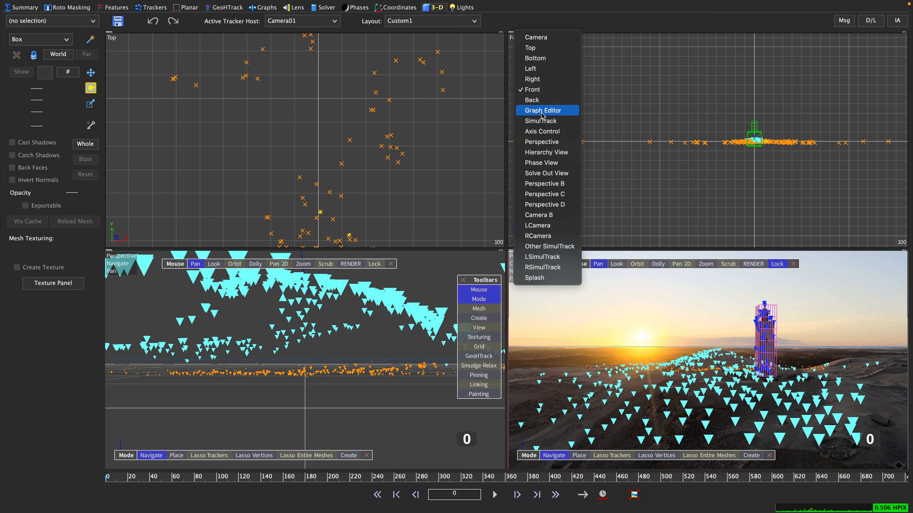
left_click(543, 71)
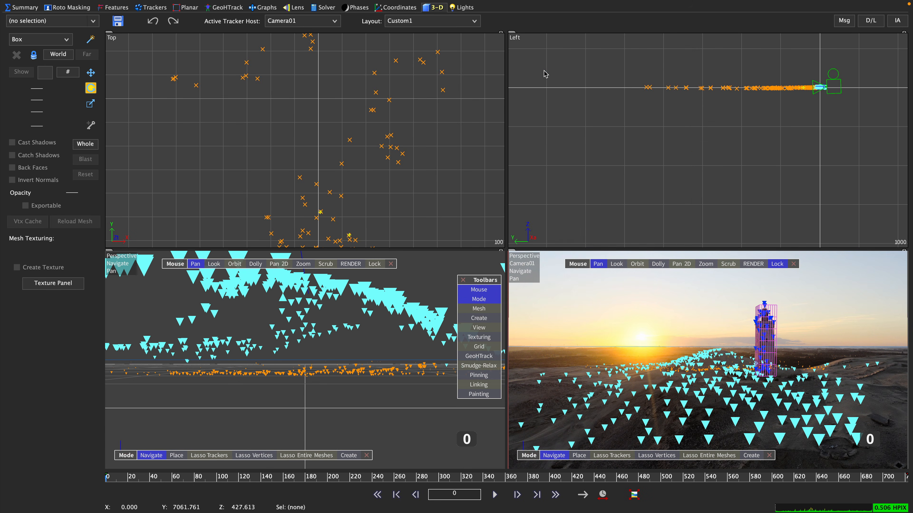
left_click(424, 25)
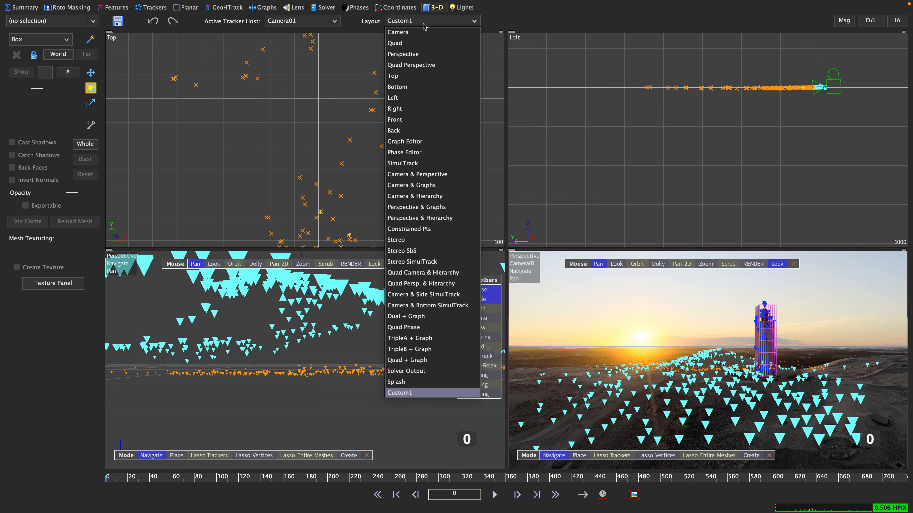
left_click(424, 25)
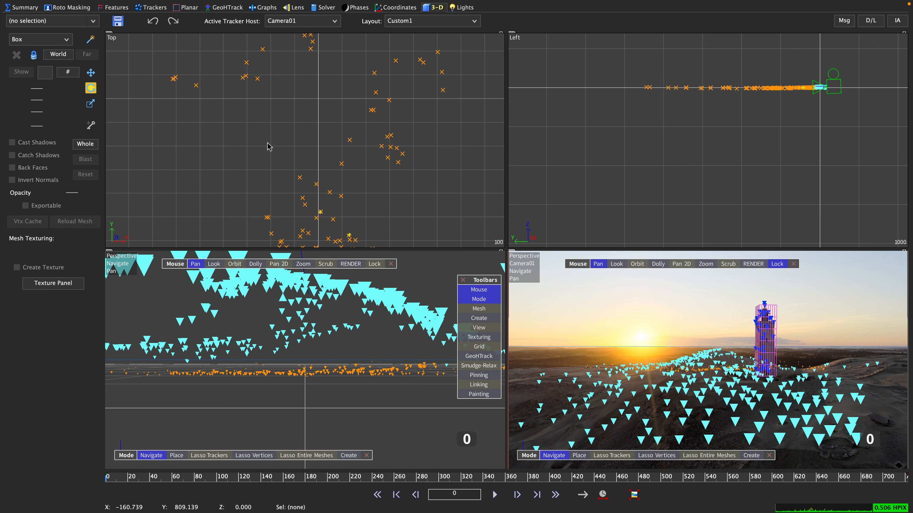
Rename the Custom1 layout to Mesh Generation in the Viewport Layout Manager and save all layouts.
left_click(219, 5)
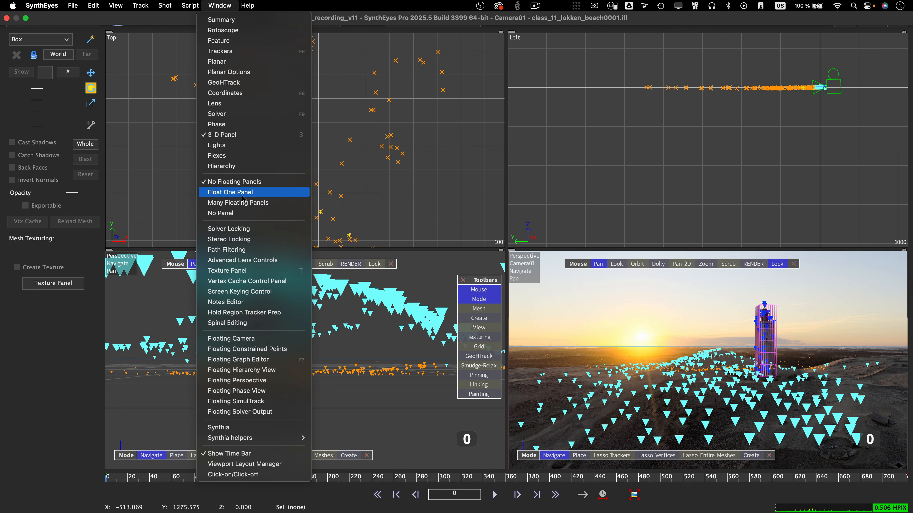
left_click(280, 464)
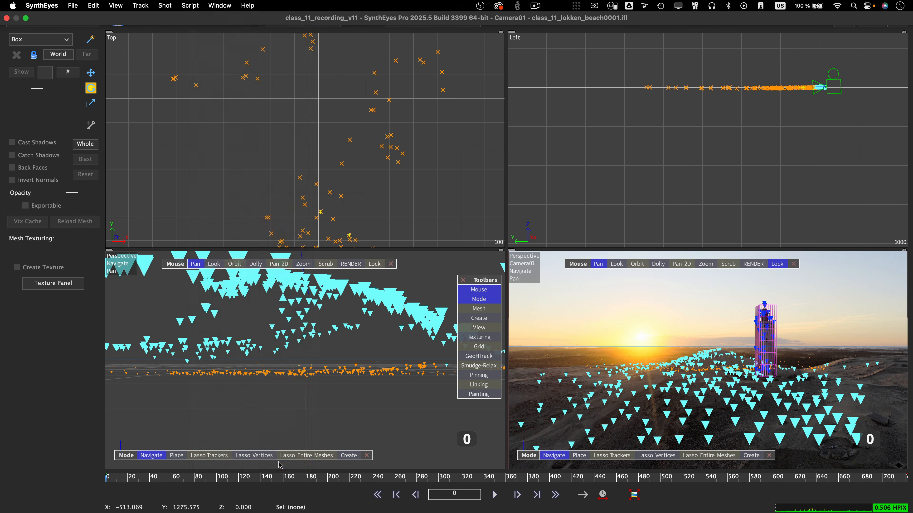
double_click(353, 182)
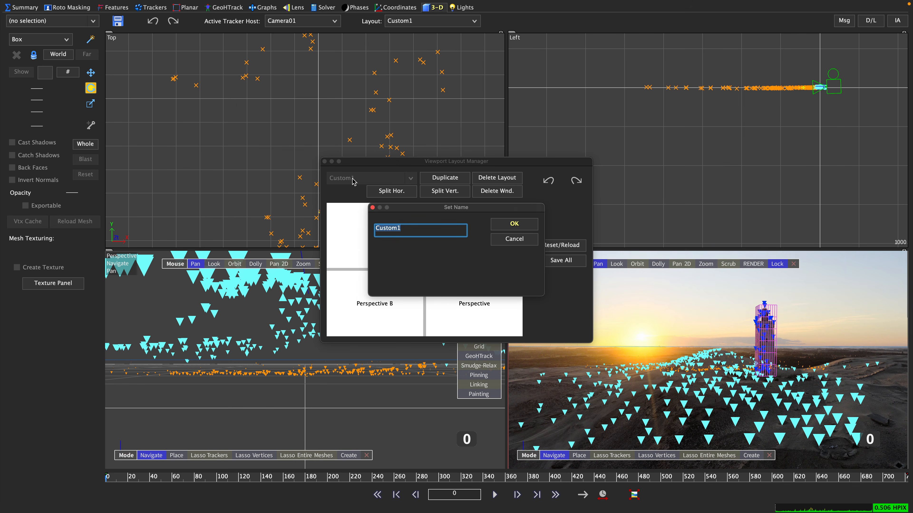
type("Mesh Generation")
left_click(515, 226)
left_click(560, 261)
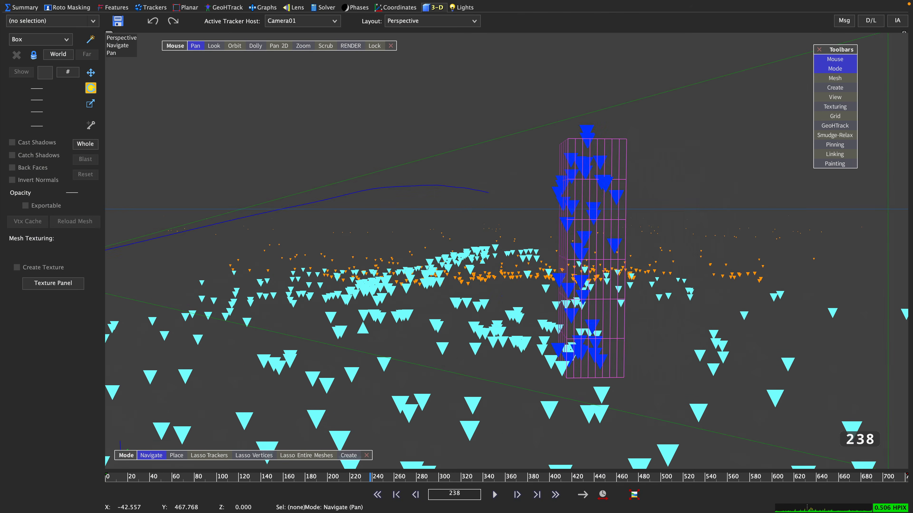
Examine the coloured tracker groups and the box mesh from different distances and angles in the full Perspective view.
middle_click_drag(629, 288, 527, 244)
scroll(530, 238, "up", 6)
scroll(530, 238, "down", 6)
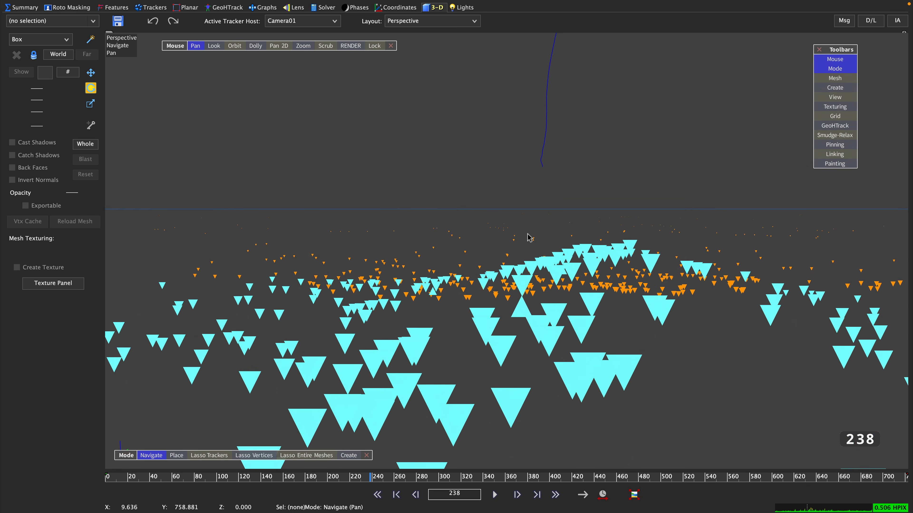
scroll(530, 238, "down", 3)
scroll(529, 238, "up", 3)
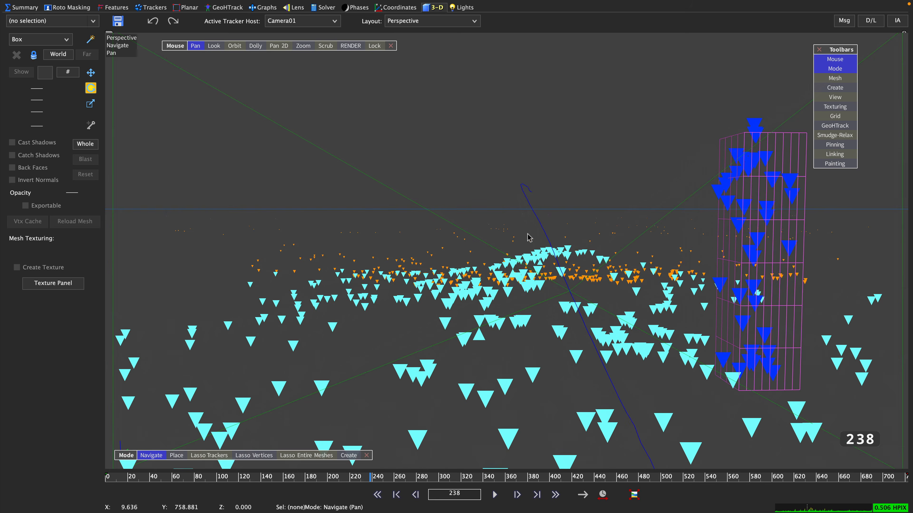
scroll(529, 238, "down", 5)
scroll(530, 238, "up", 4)
scroll(527, 234, "down", 1)
left_click_drag(534, 195, 487, 167, "ctrl")
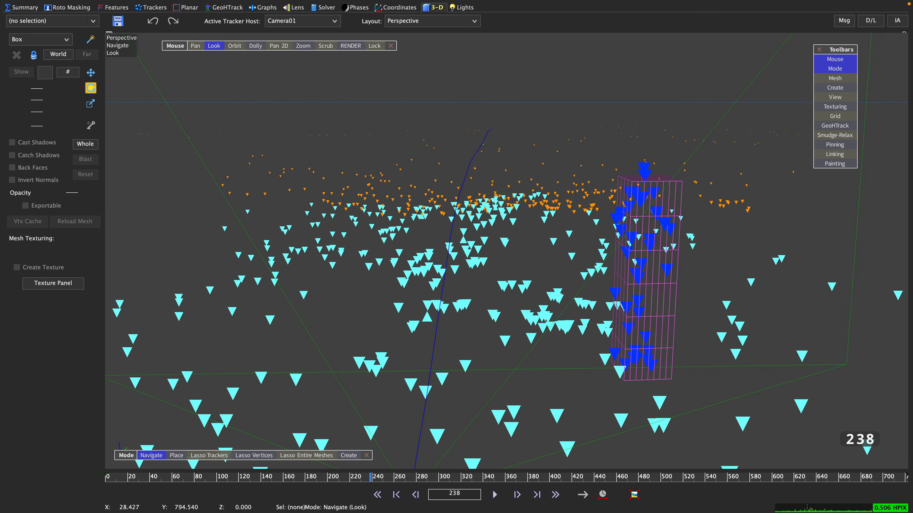
middle_click_drag(558, 199, 557, 200)
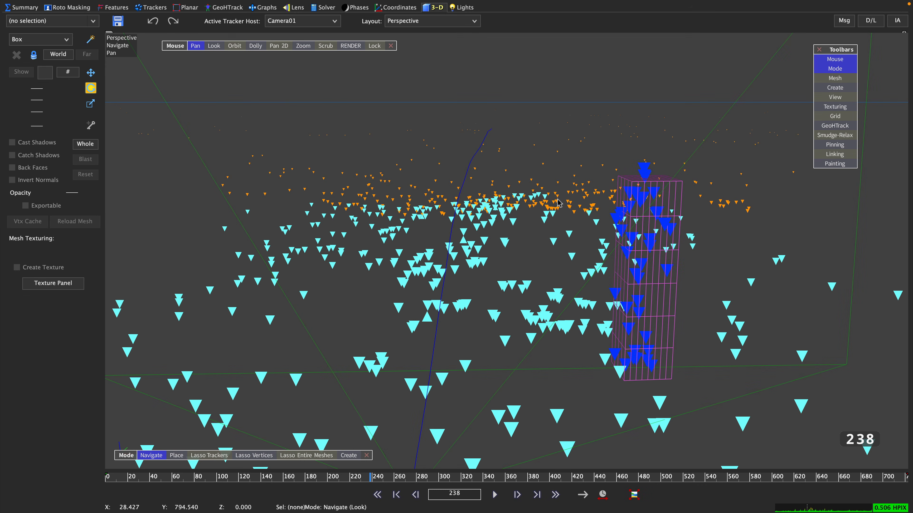
Hide and restore the Mouse toolbar in the Perspective view and try its navigation modes, including Pan 2D and Scrub.
left_click(836, 62)
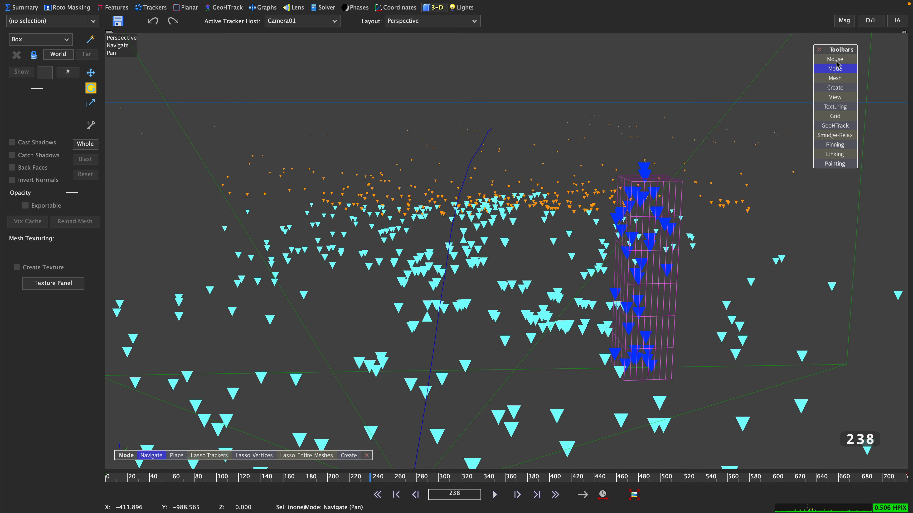
left_click(835, 60)
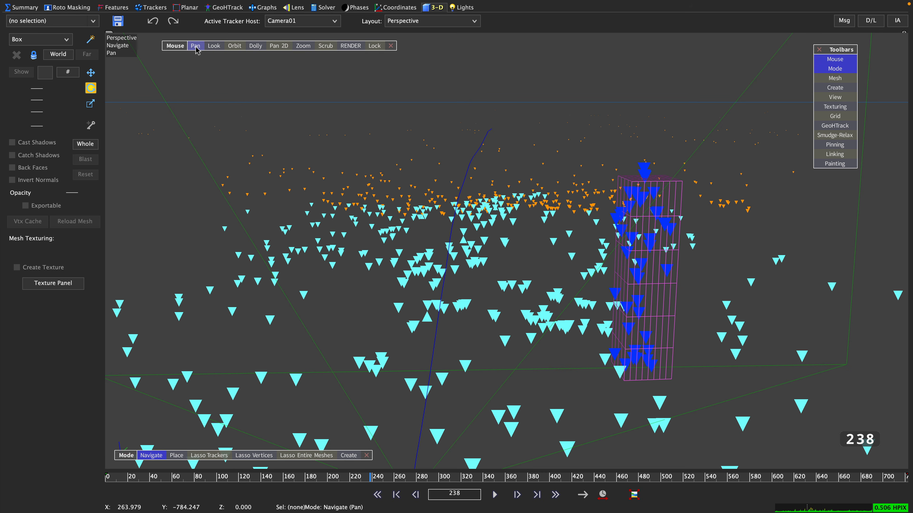
left_click_drag(195, 45, 176, 52)
left_click_drag(214, 46, 279, 49)
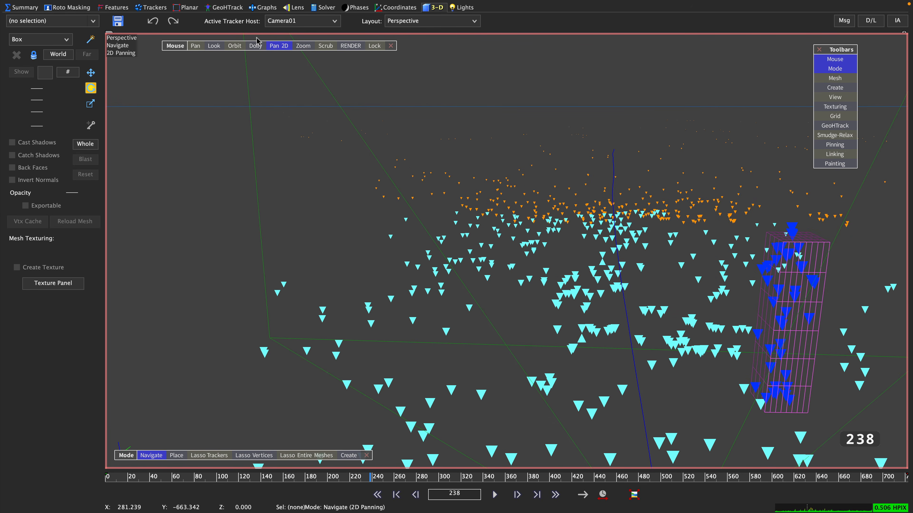
left_click_drag(326, 46, 365, 47)
Switch to the Mesh Generation layout and move the timeline back to frame 0.
left_click(438, 24)
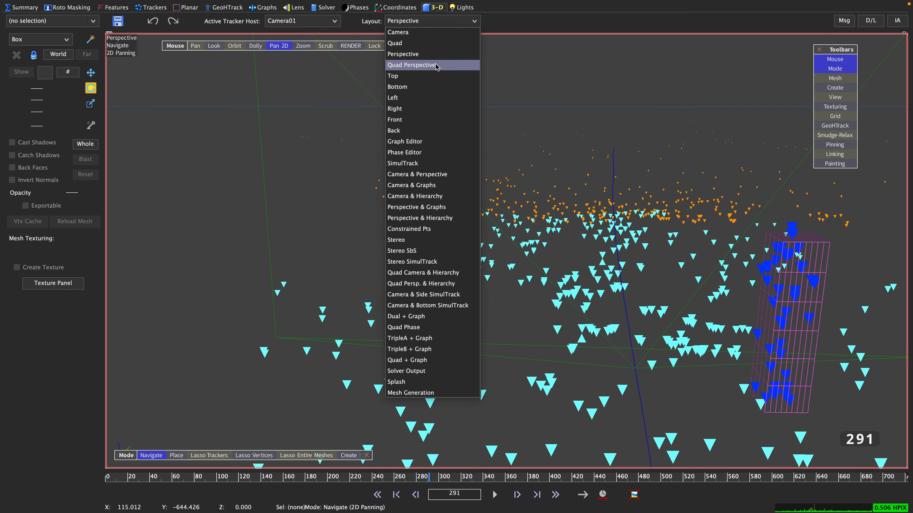
left_click(410, 392)
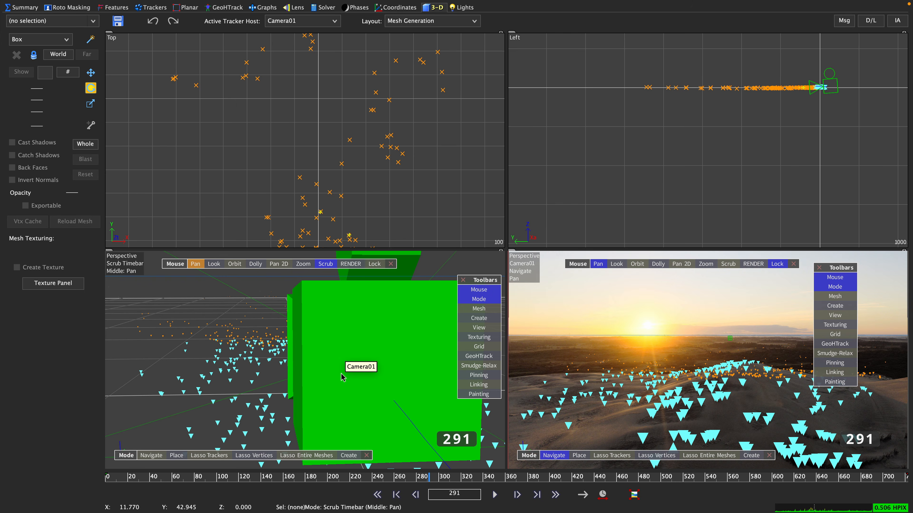
left_click_drag(435, 483, 319, 500)
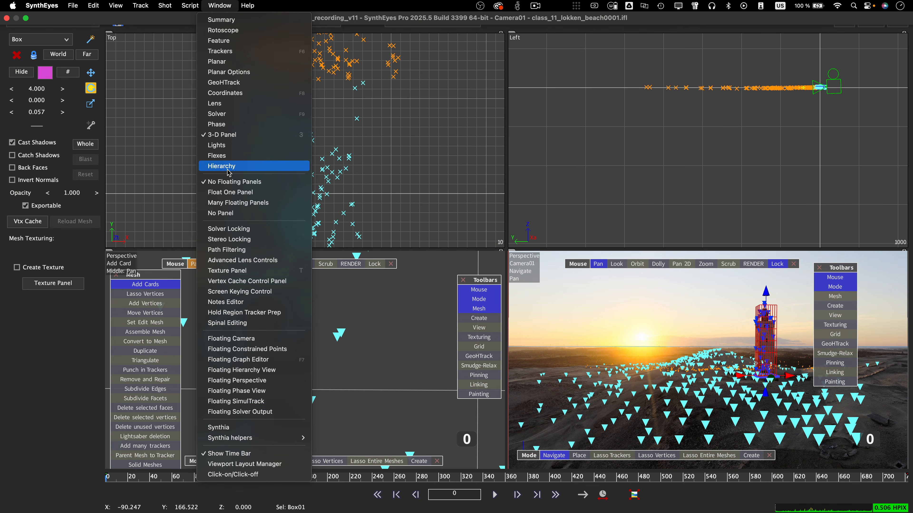
Open a floating Hierarchy View with the tracker list collapsed and rename the Box01 mesh to Lighthouse.
left_click(242, 370)
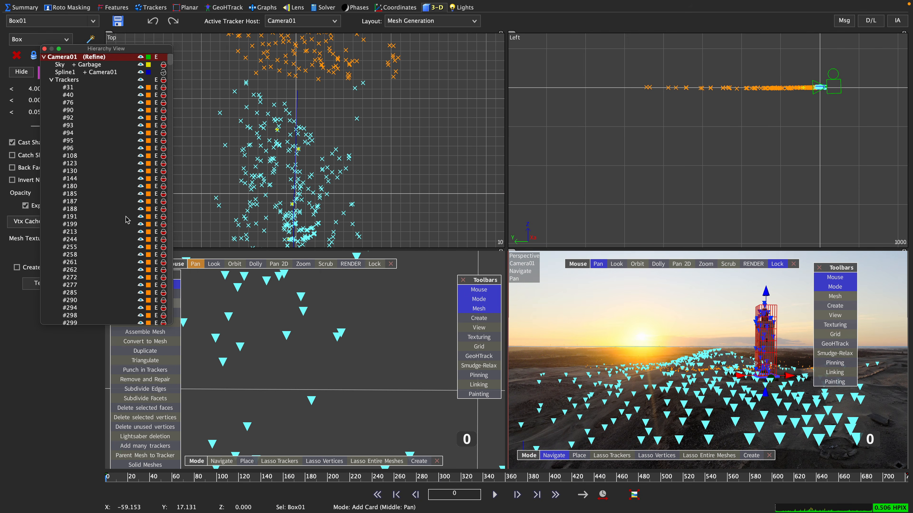
left_click(51, 80)
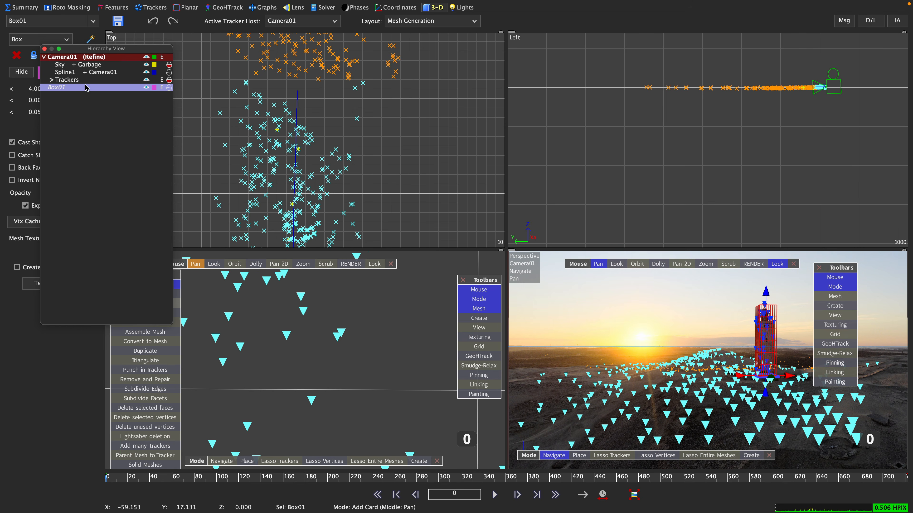
double_click(72, 88)
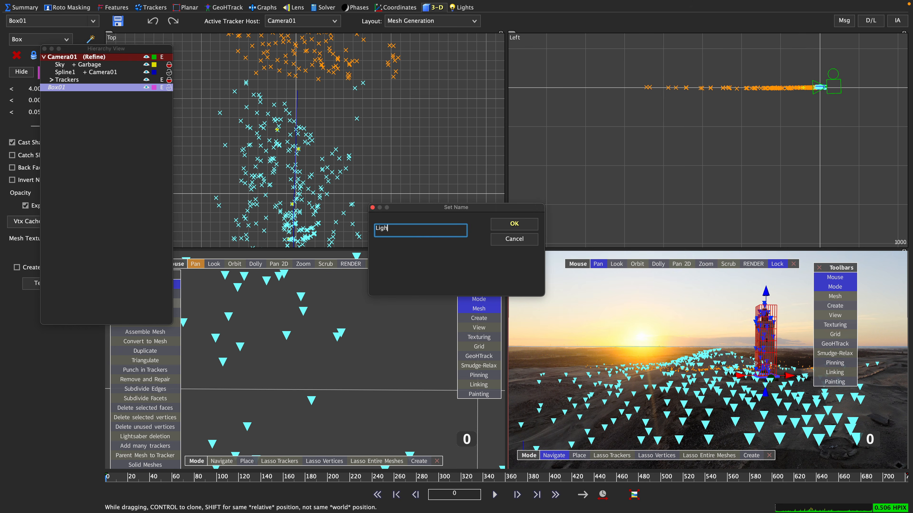
key("Return")
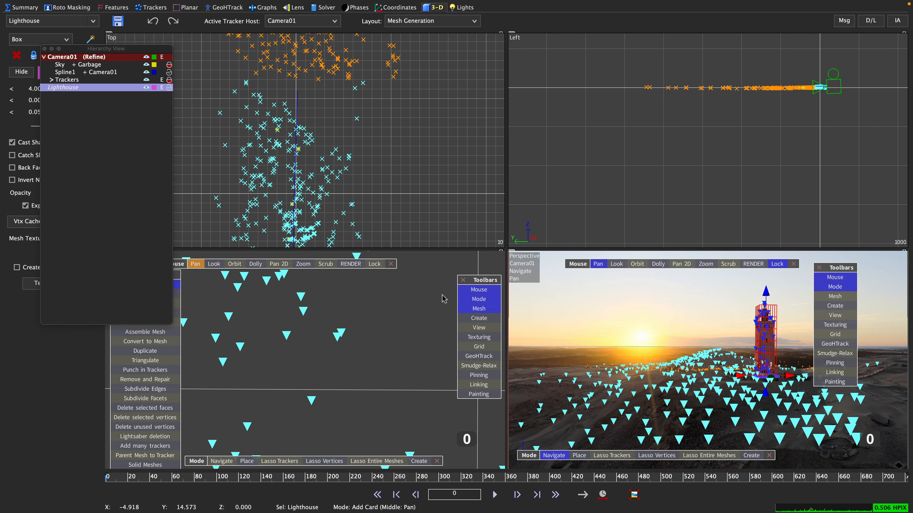
Select all trackers and convert them to a mesh using the Mesh tools in the camera's perspective view.
left_click(439, 171)
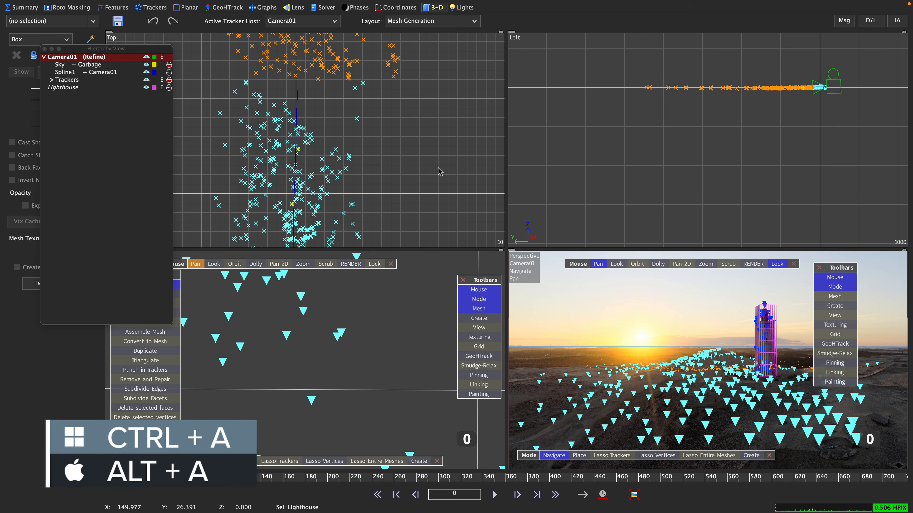
key("alt+a")
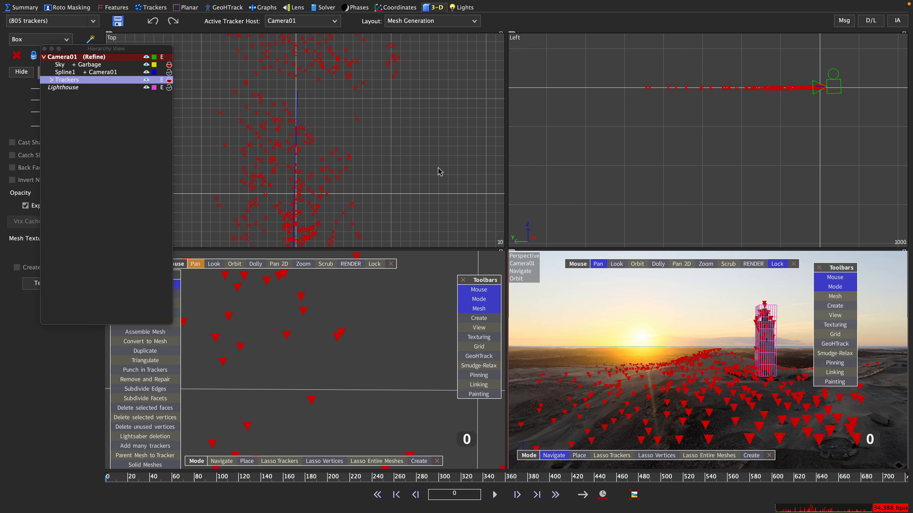
left_click(835, 296)
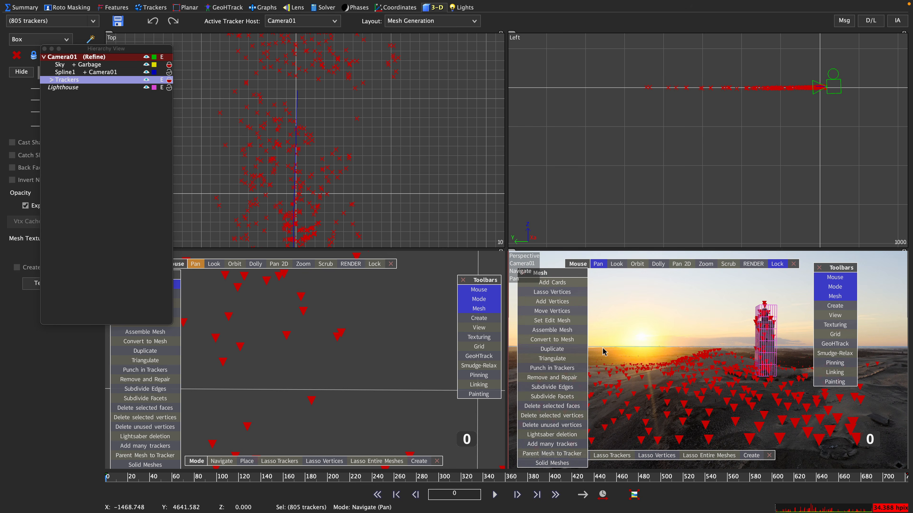
left_click(568, 341)
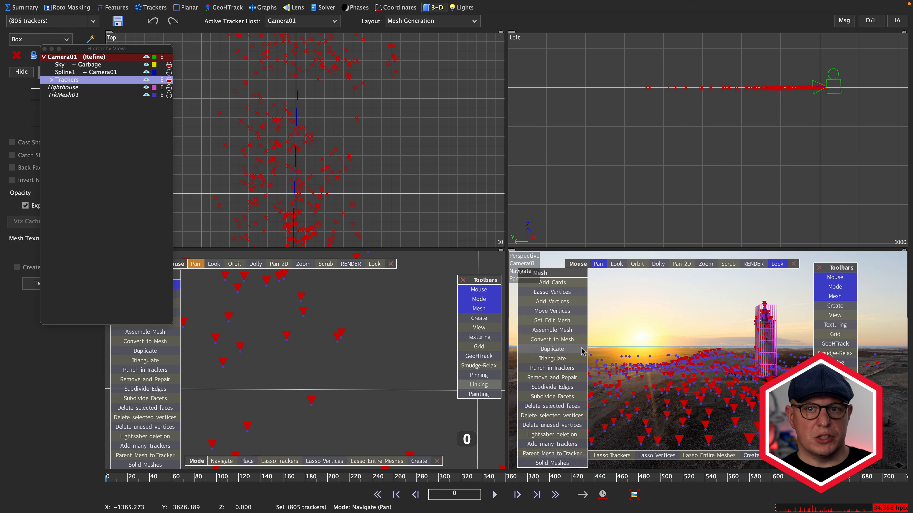
Try triangulating the mesh made from all trackers, and undo the triangulation.
left_click(568, 360)
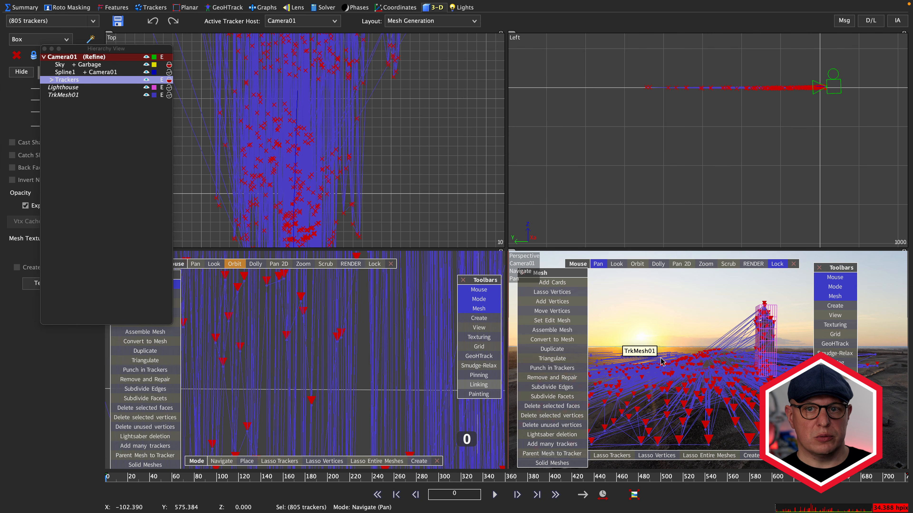
key("super+z")
Close the floating Hierarchy View and triangulate the tracker mesh with the whole point cloud in view.
scroll(342, 362, "down", 4)
scroll(340, 362, "down", 1)
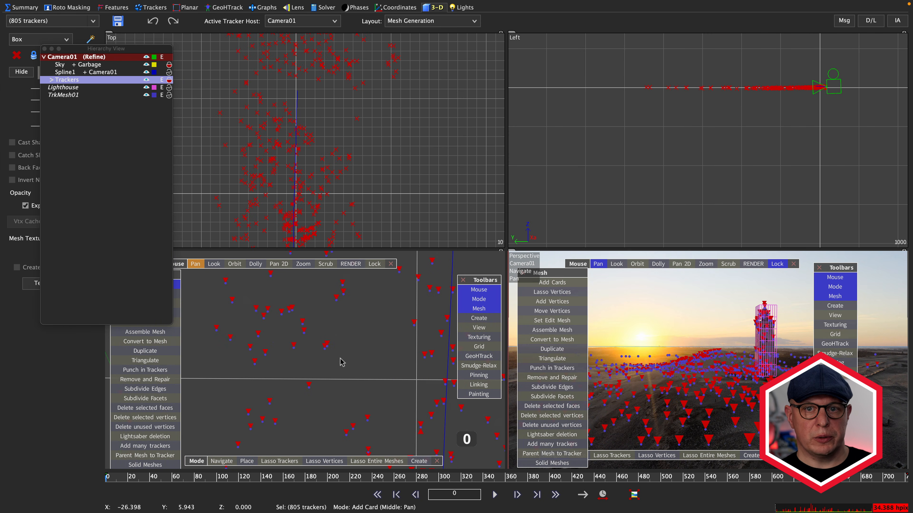
left_click(44, 48)
scroll(302, 335, "down", 3)
scroll(311, 344, "down", 6)
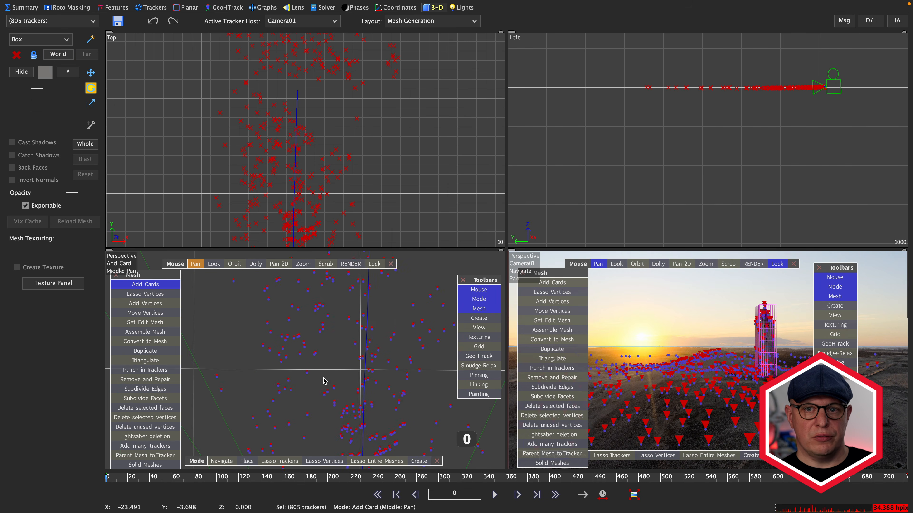
scroll(323, 381, "down", 2)
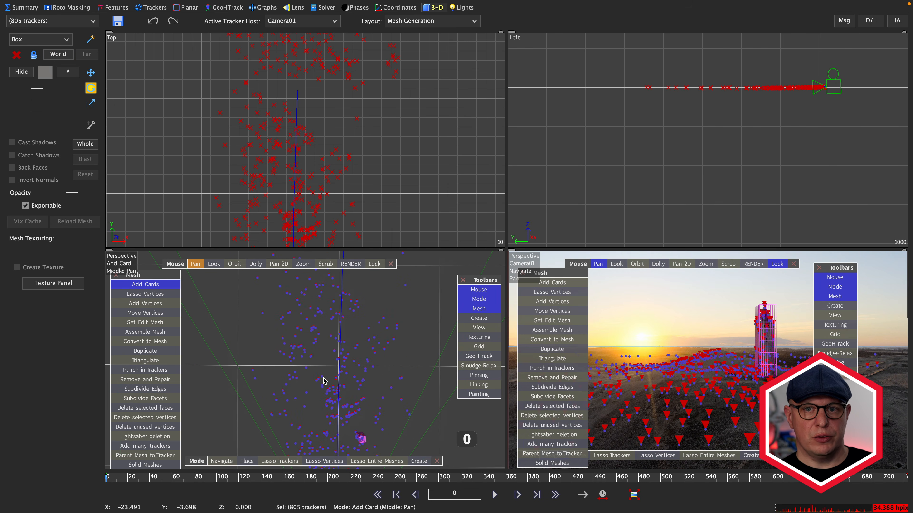
left_click(574, 359)
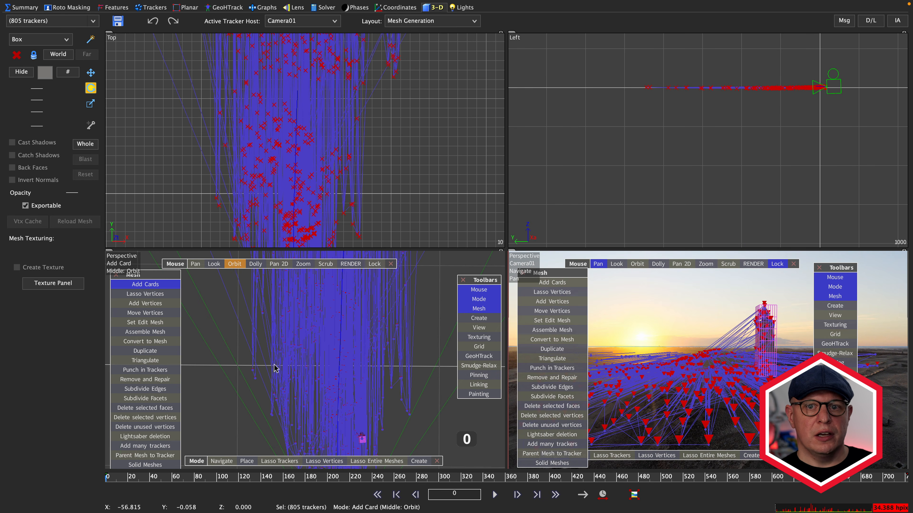
Undo the triangulation of the whole tracker mesh, repeating the triangulation once and reverting it again.
key("super+z")
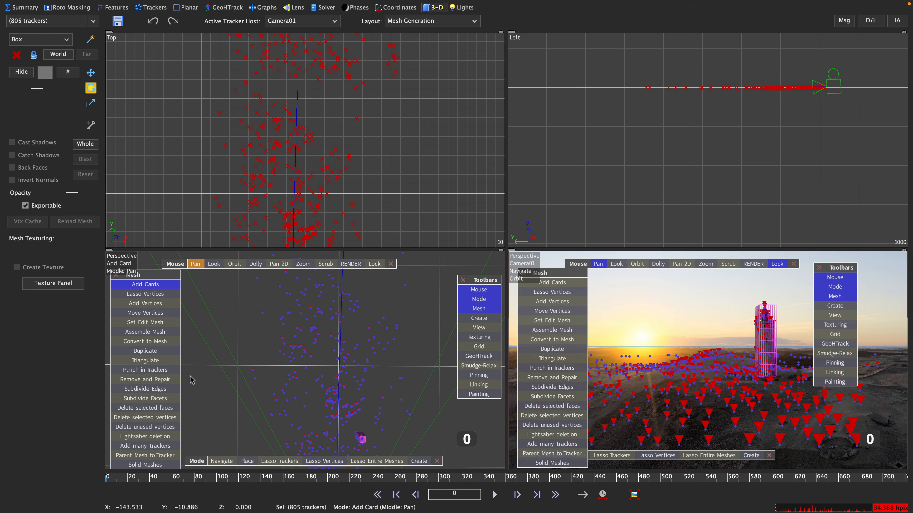
left_click(147, 360)
key("ctrl+z")
scroll(341, 365, "down", 1)
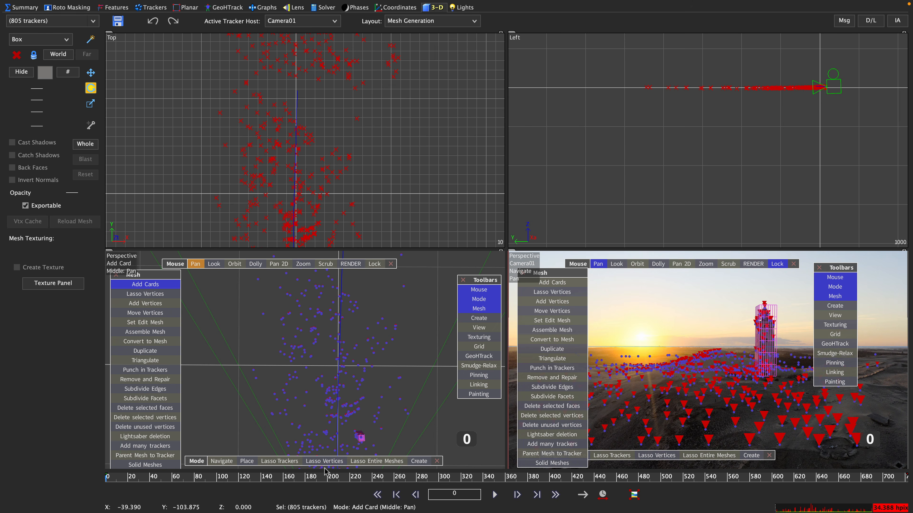
Lasso the tracker mesh vertices in the foreground, nearer than the lighthouse, and triangulate only those.
left_click(328, 462)
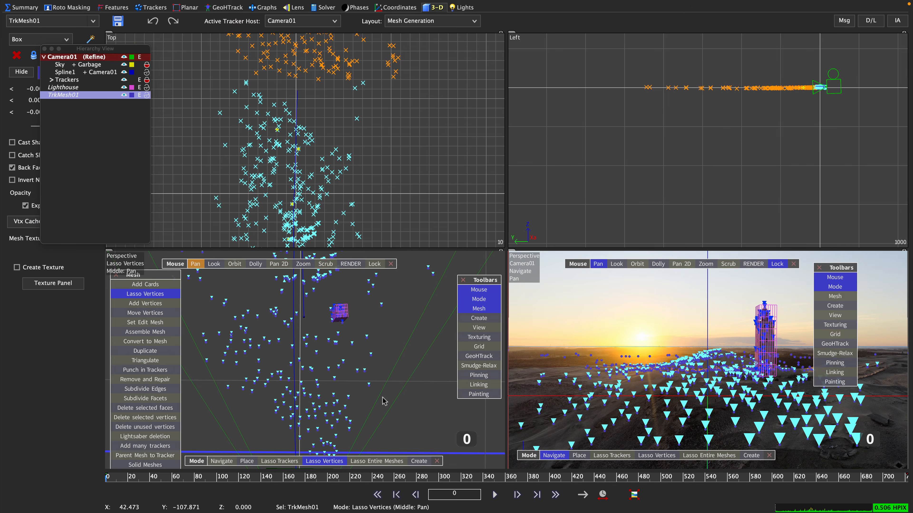
mouse_move(386, 336)
left_mouse_down()
mouse_move(255, 335)
mouse_move(187, 355)
mouse_move(266, 459)
left_mouse_up()
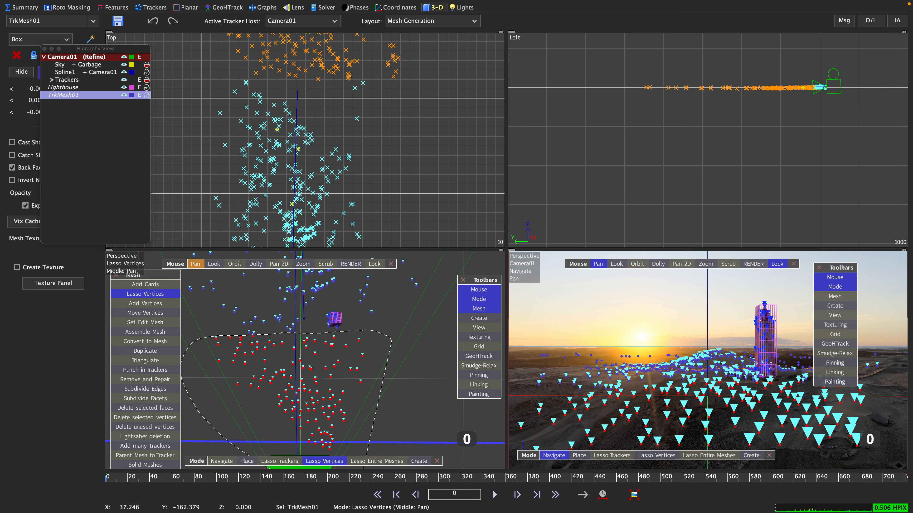
left_click(158, 360)
Lasso the next vertices beside the lighthouse base together with the edge of the triangulated patch, leaving out the tower, and triangulate them.
scroll(360, 318, "up", 10)
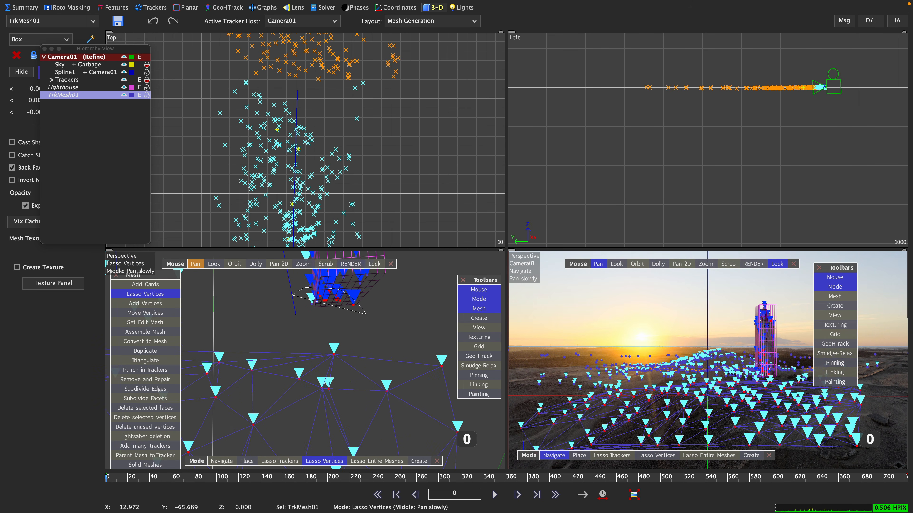
scroll(342, 276, "down", 4)
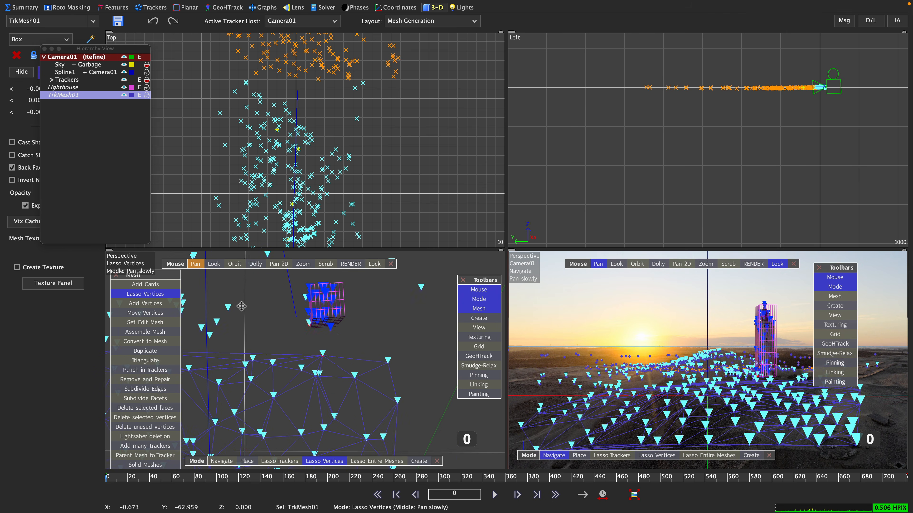
mouse_move(259, 306)
left_mouse_down("shift")
mouse_move(175, 344)
mouse_move(308, 368)
left_mouse_up("shift")
scroll(308, 363, "down", 2)
middle_click_drag(219, 316, 270, 314)
mouse_move(380, 313)
left_mouse_down("shift")
mouse_move(237, 279)
mouse_move(335, 364)
mouse_move(389, 348)
left_mouse_up("shift")
middle_click_drag(406, 323, 376, 318)
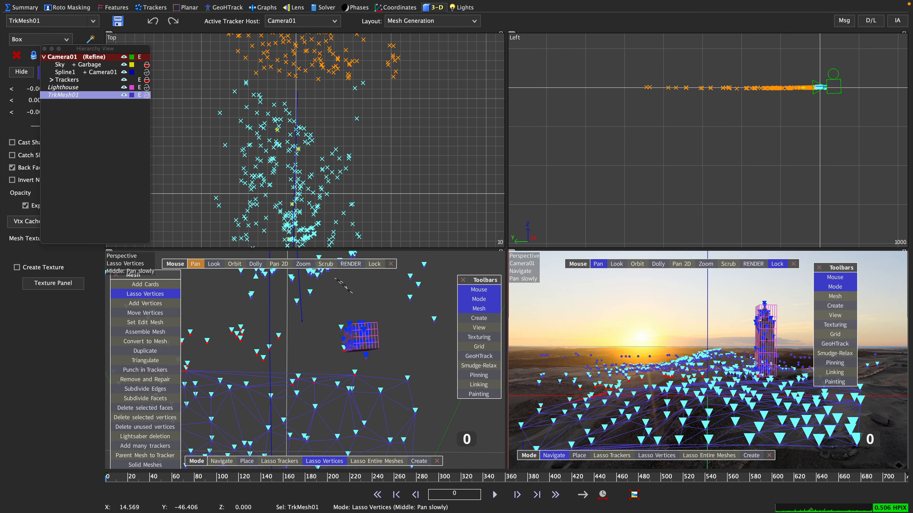
left_click(145, 360)
Lasso the ground vertices close to the lighthouse and those on its far side, adding each group to the selection.
middle_click_drag(317, 287, 300, 328)
left_click(402, 381)
scroll(402, 381, "up", 2)
middle_click_drag(402, 381, 354, 321)
middle_click_drag(248, 308, 304, 307)
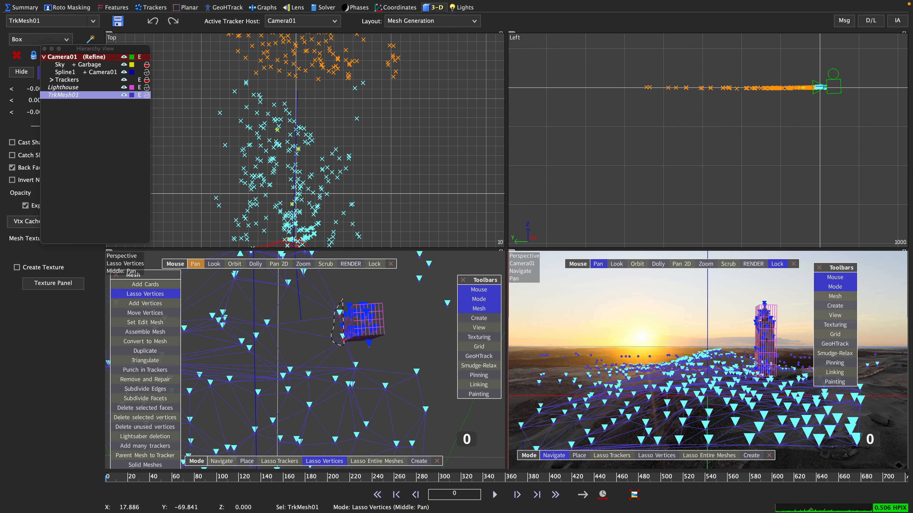
left_click_drag(342, 310, 347, 341)
left_click_drag(422, 365, 413, 381, "shift")
middle_click_drag(426, 334, 359, 377, "shift")
left_click_drag(416, 270, 416, 280, "shift")
middle_click_drag(420, 263, 320, 275, "shift")
left_click_drag(424, 276, 354, 290, "shift")
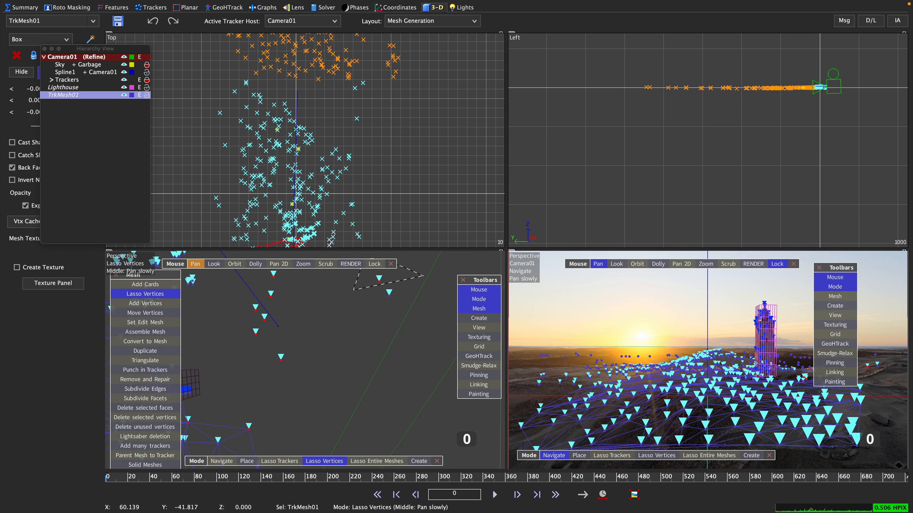
middle_click_drag(353, 290, 413, 323)
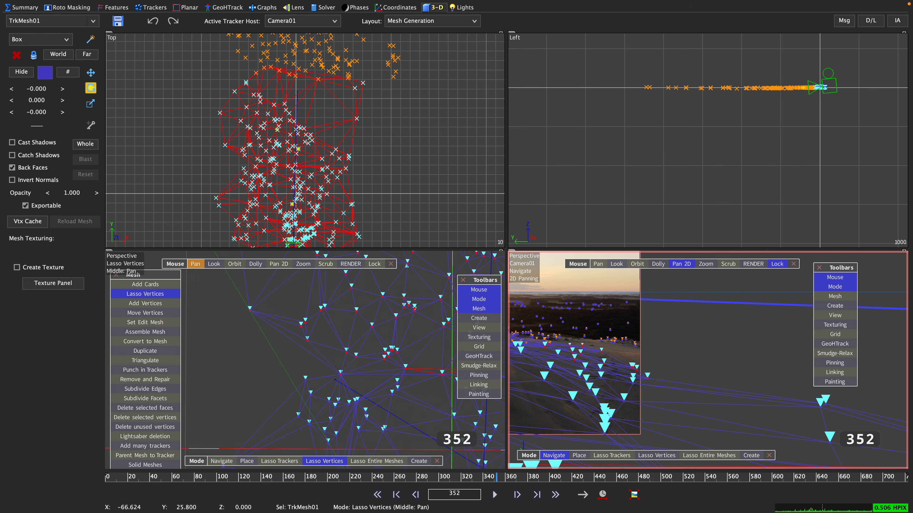
Switch to Assemble Mesh and pick a terrain mesh vertex for building facets by hand.
middle_click_drag(409, 370, 397, 373)
scroll(397, 374, "up", 3)
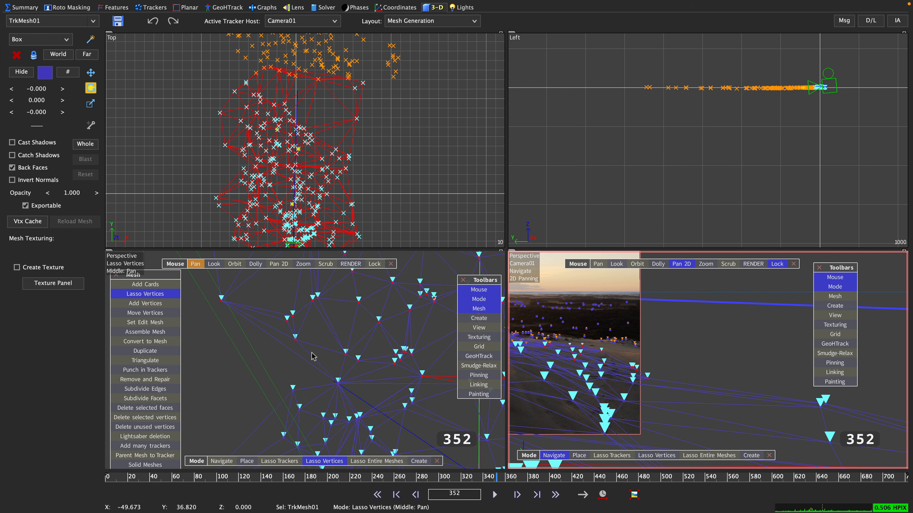
scroll(313, 356, "up", 1)
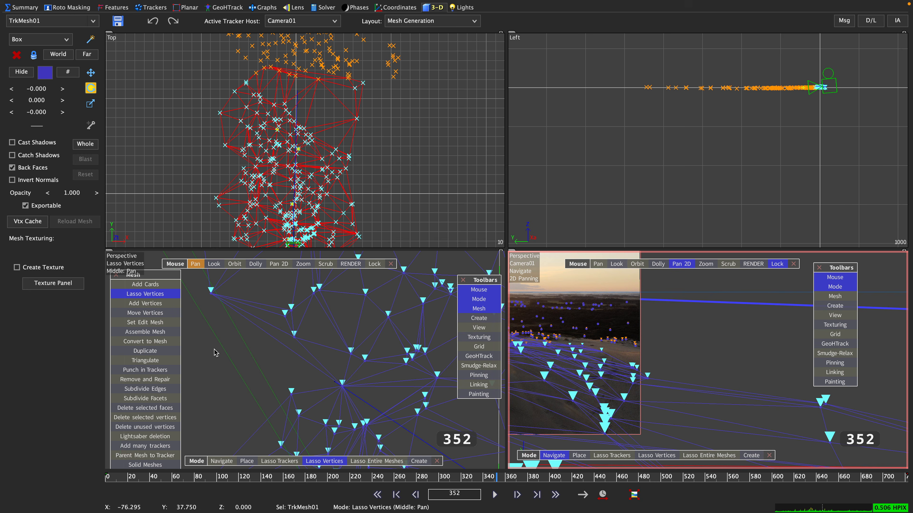
left_click(145, 332)
left_click(291, 397)
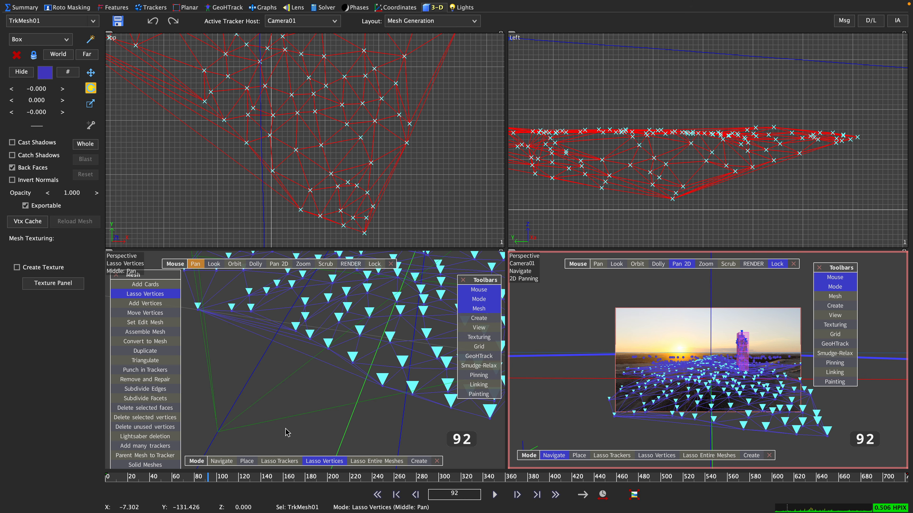
Show meshes as solid, lasso the long thin faces along the terrain mesh's near edge, and delete the selected faces.
left_click(146, 466)
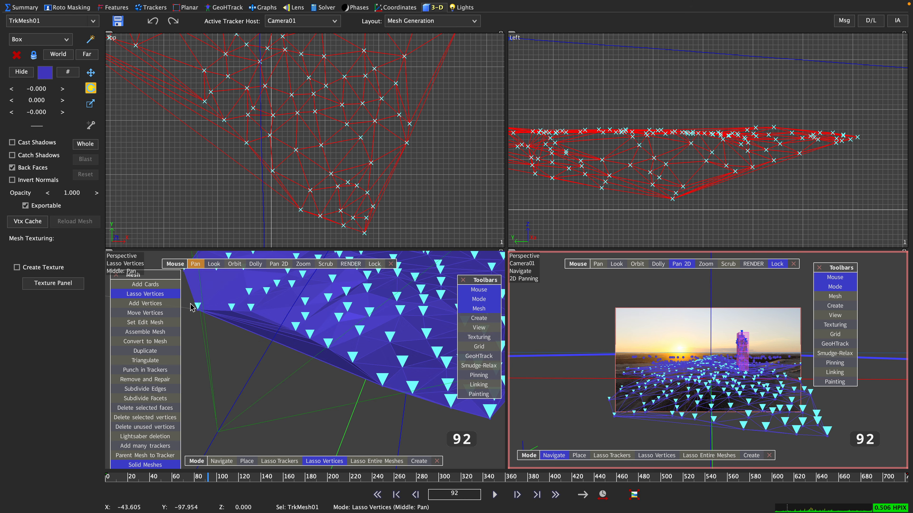
mouse_move(193, 334)
left_mouse_down()
mouse_move(226, 372)
mouse_move(302, 395)
mouse_move(381, 399)
mouse_move(393, 388)
mouse_move(346, 372)
mouse_move(328, 347)
mouse_move(282, 333)
left_mouse_up()
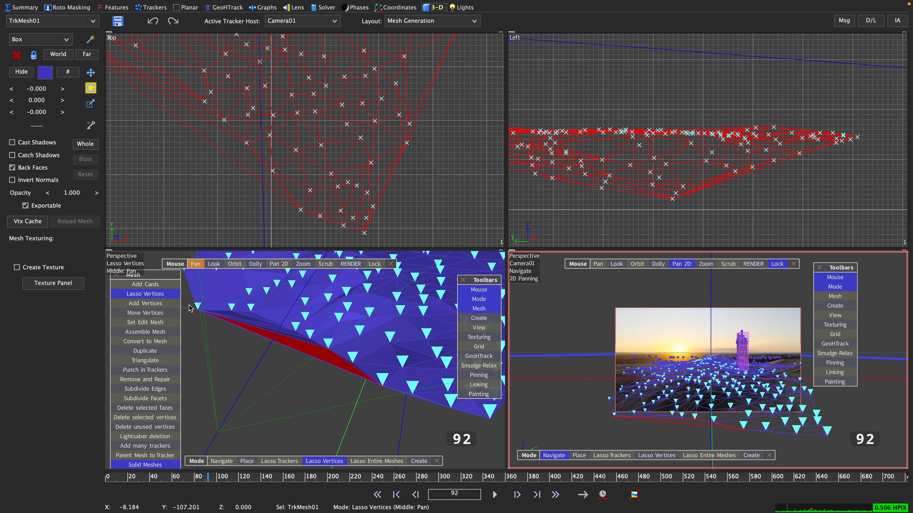
left_click(160, 408)
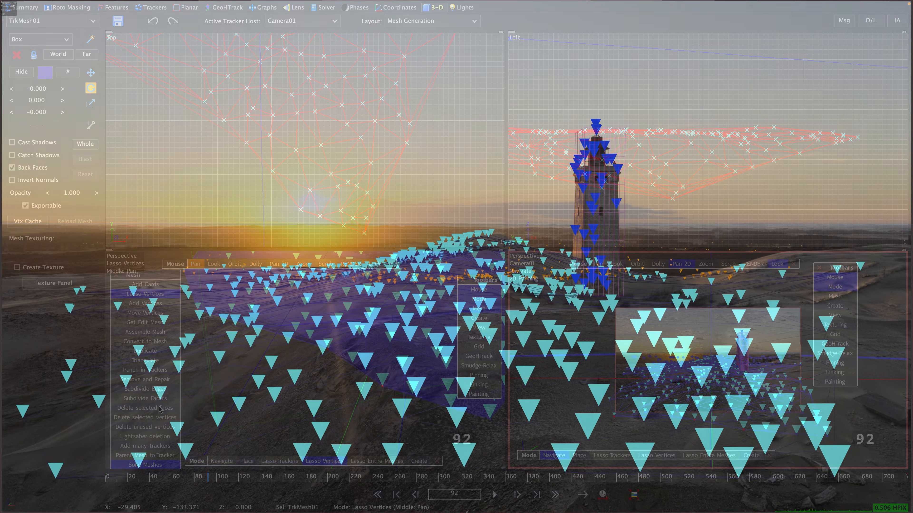